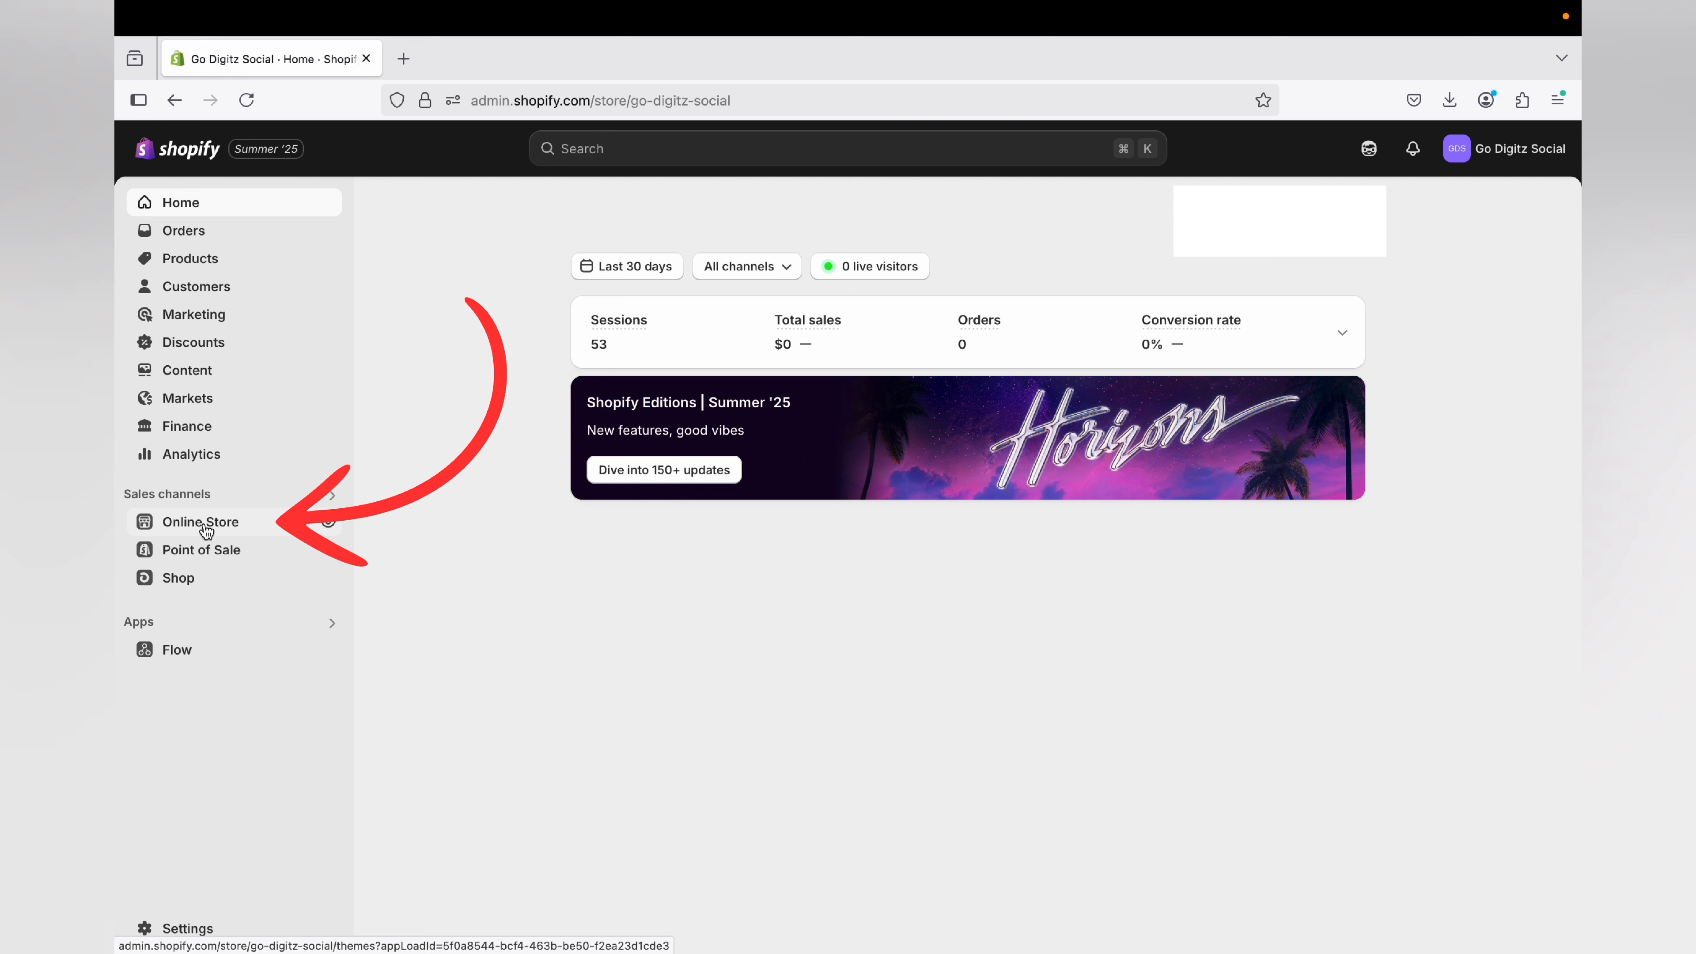
# Add a new page to the online store and title it "About us".
pyautogui.click(206, 530)
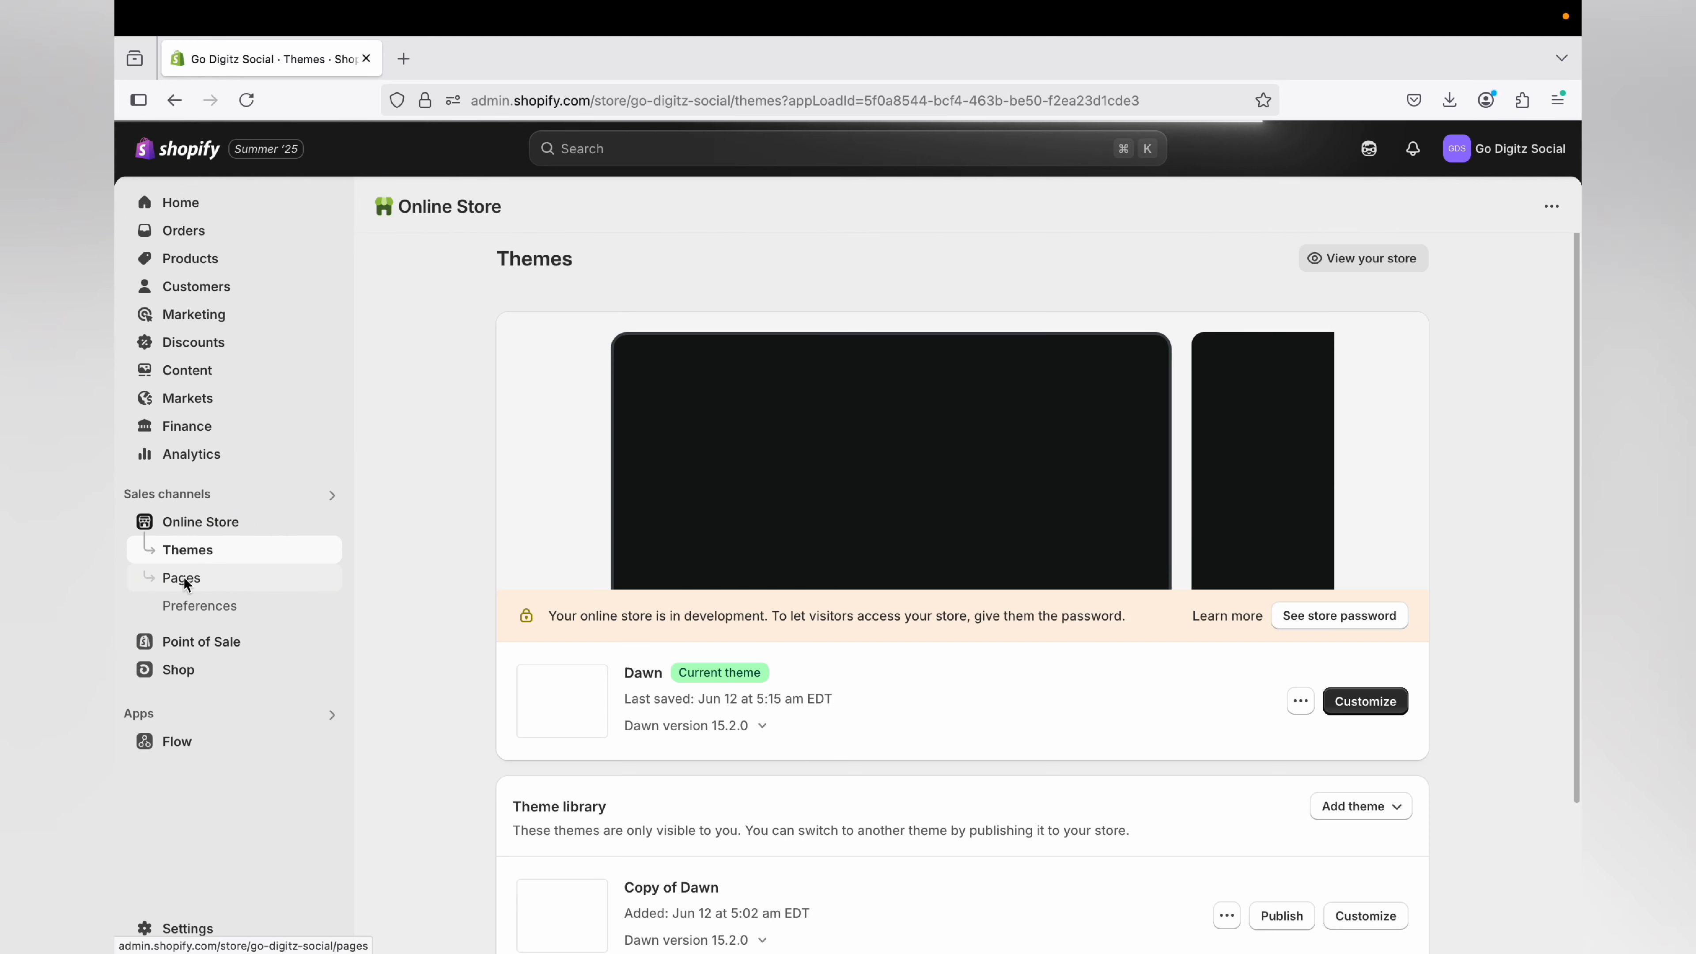
pyautogui.click(186, 582)
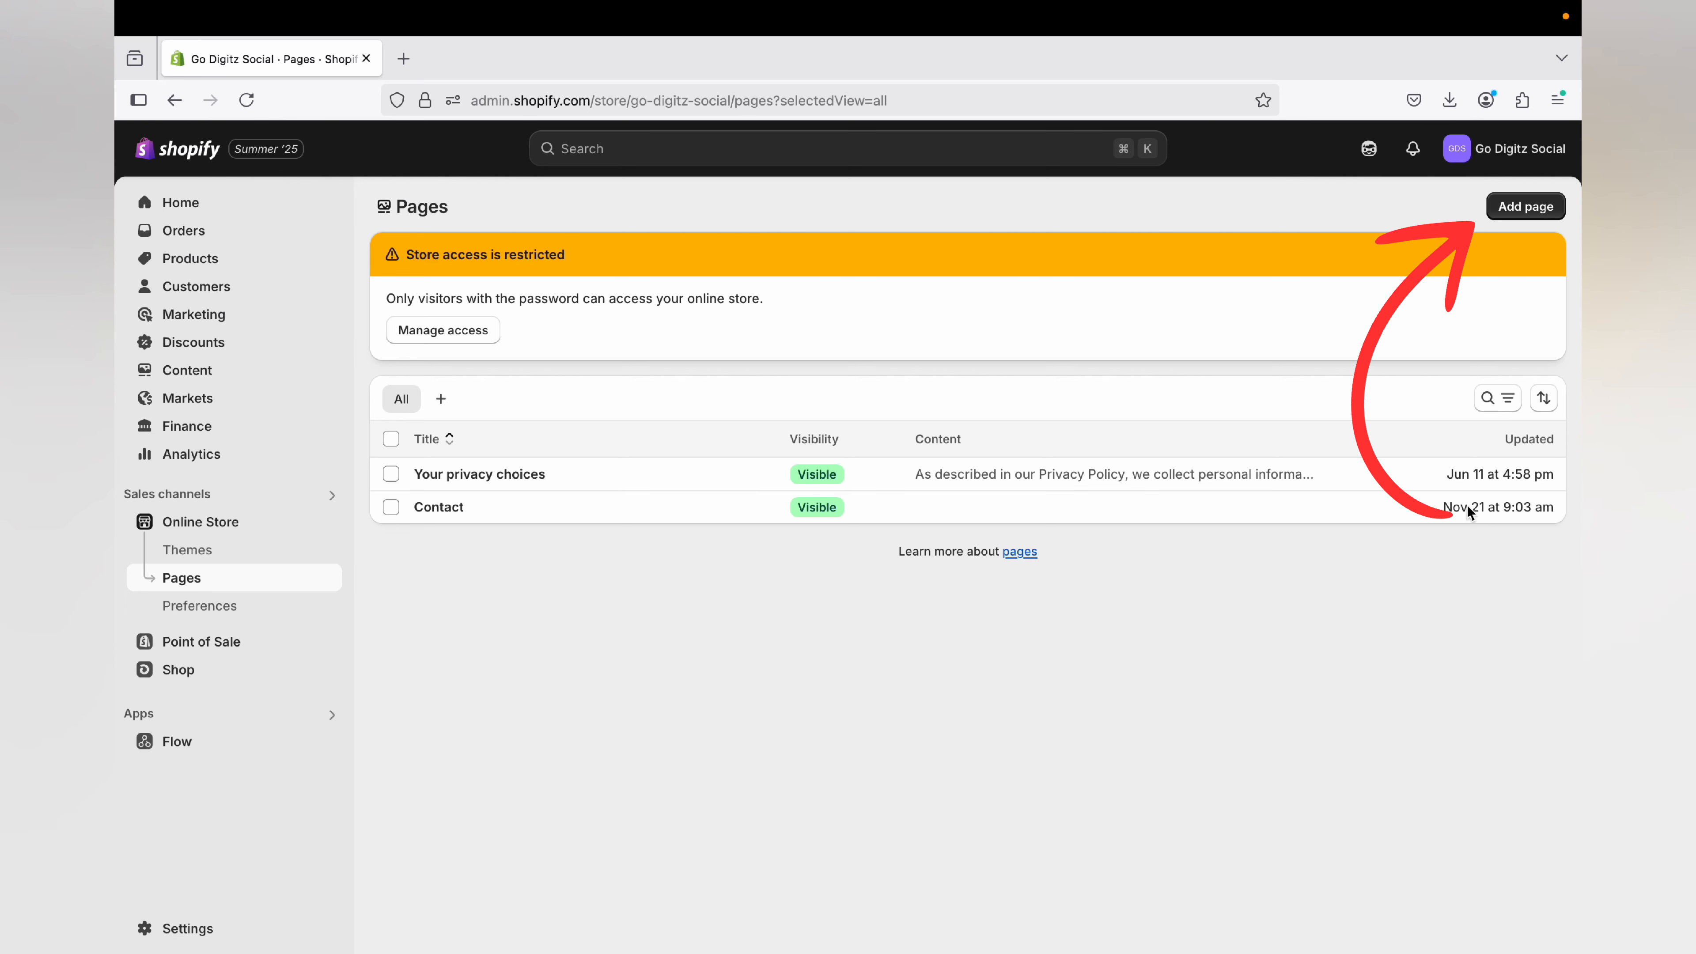
pyautogui.click(1513, 207)
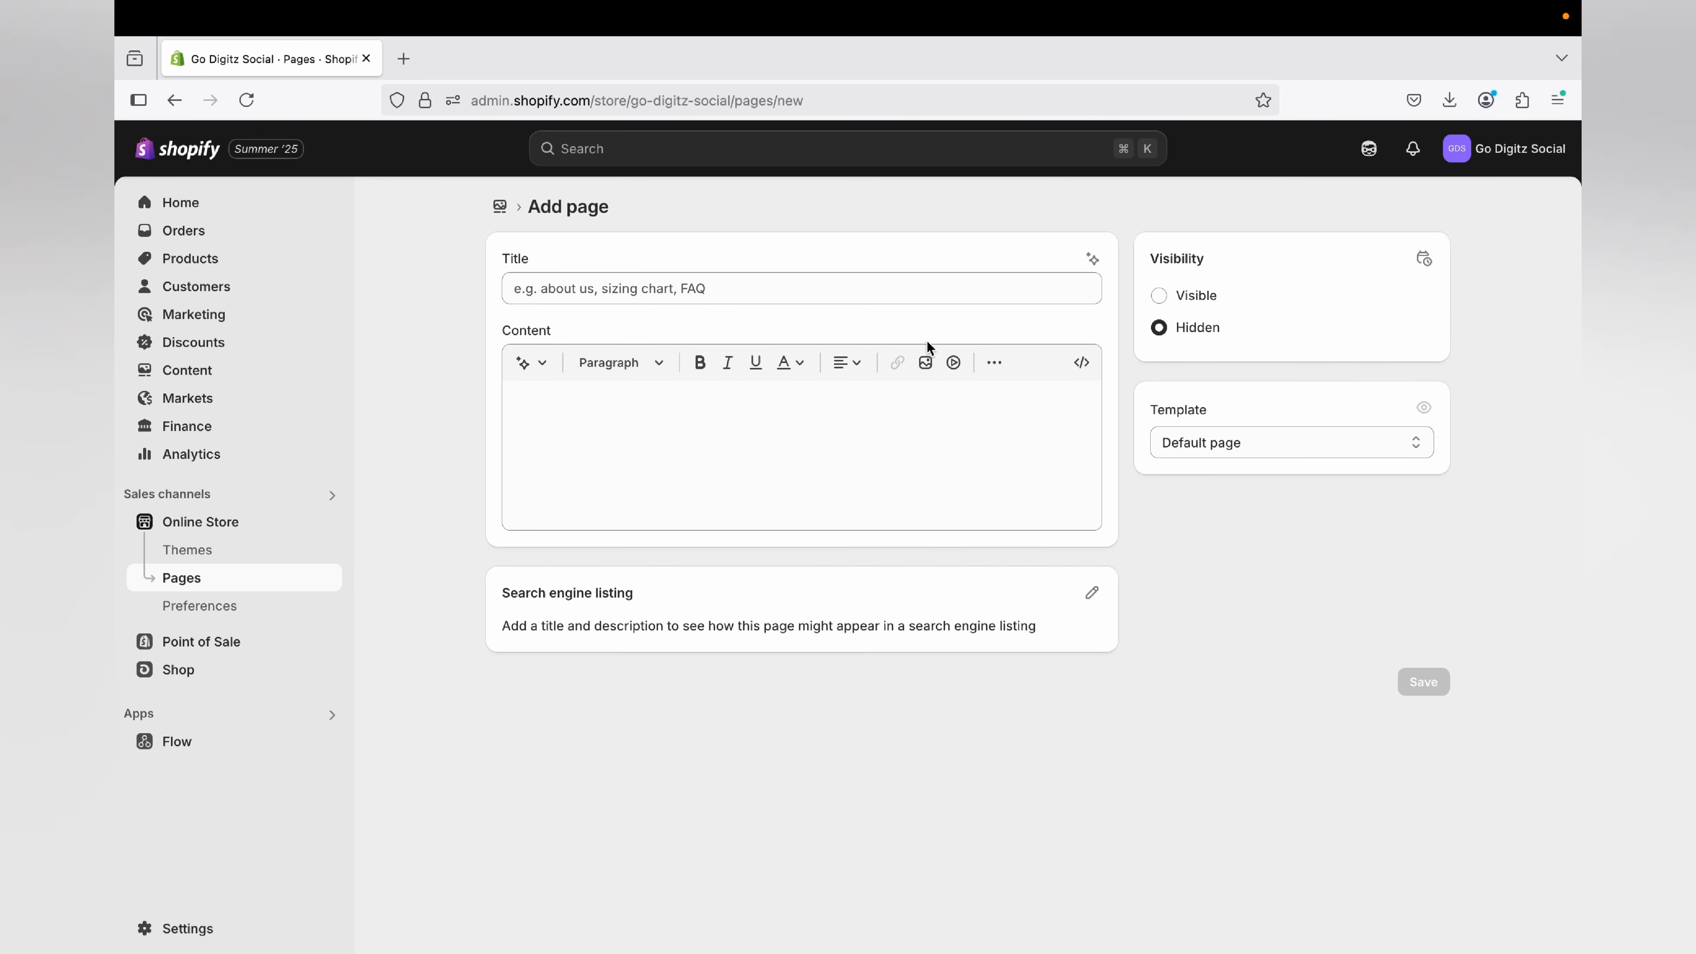
pyautogui.click(680, 292)
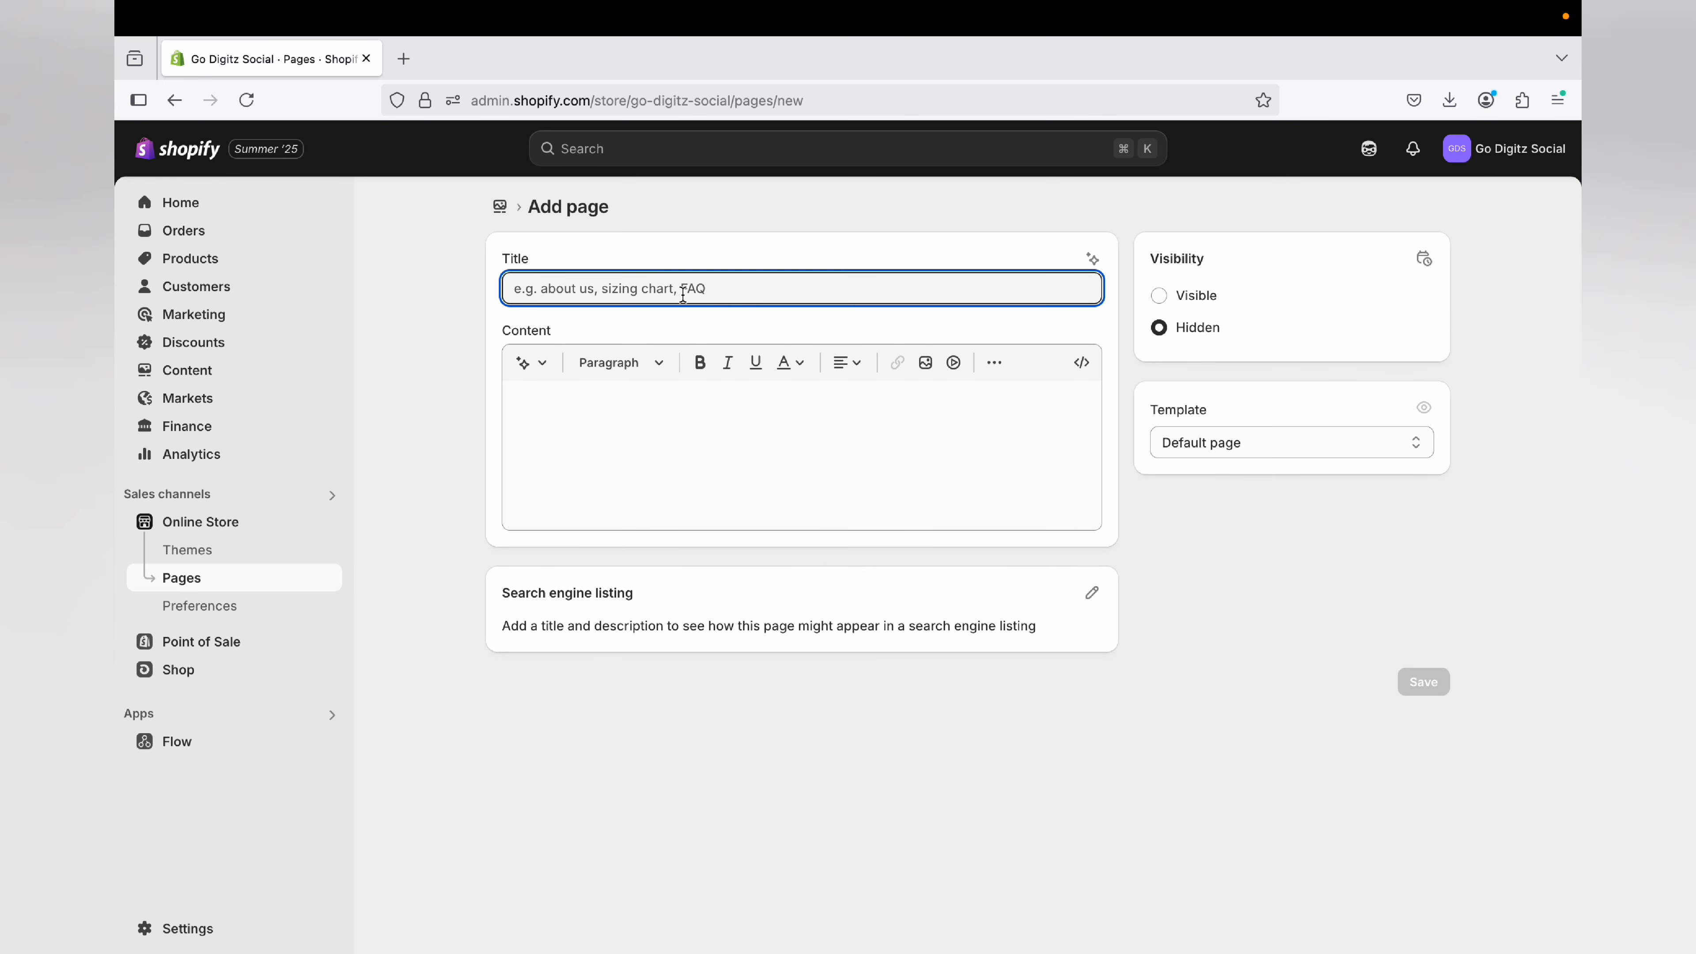
pyautogui.write('Ab')
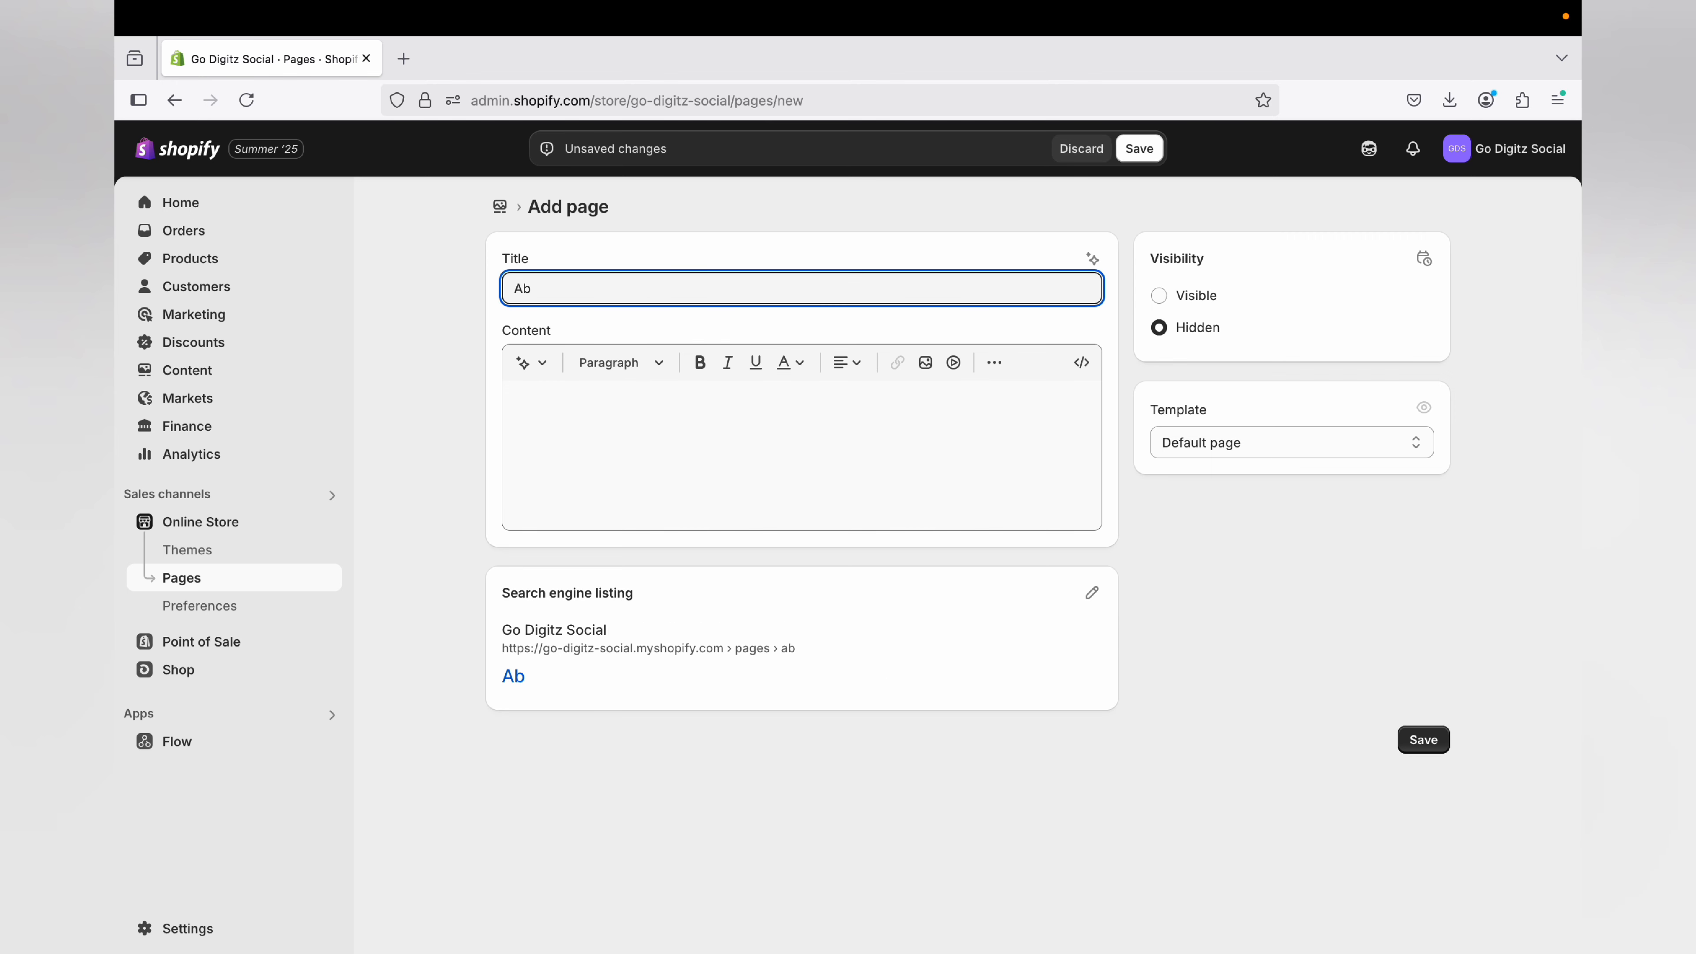
pyautogui.write('out us')
pyautogui.click(644, 449)
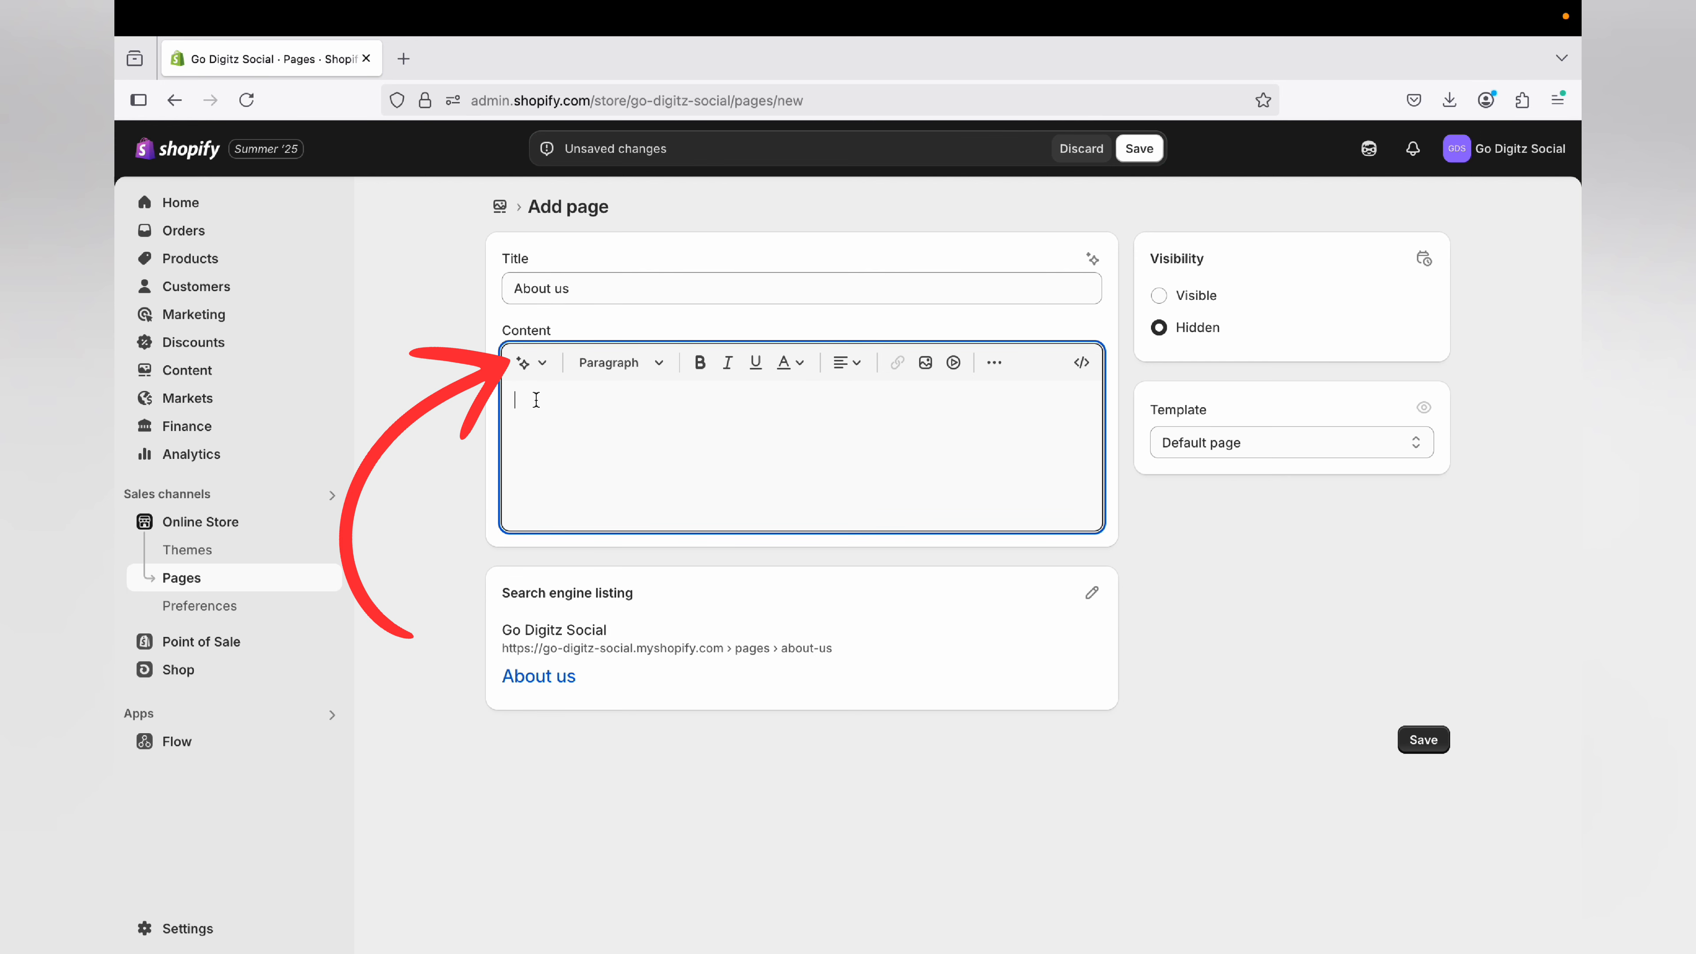
pyautogui.click(526, 363)
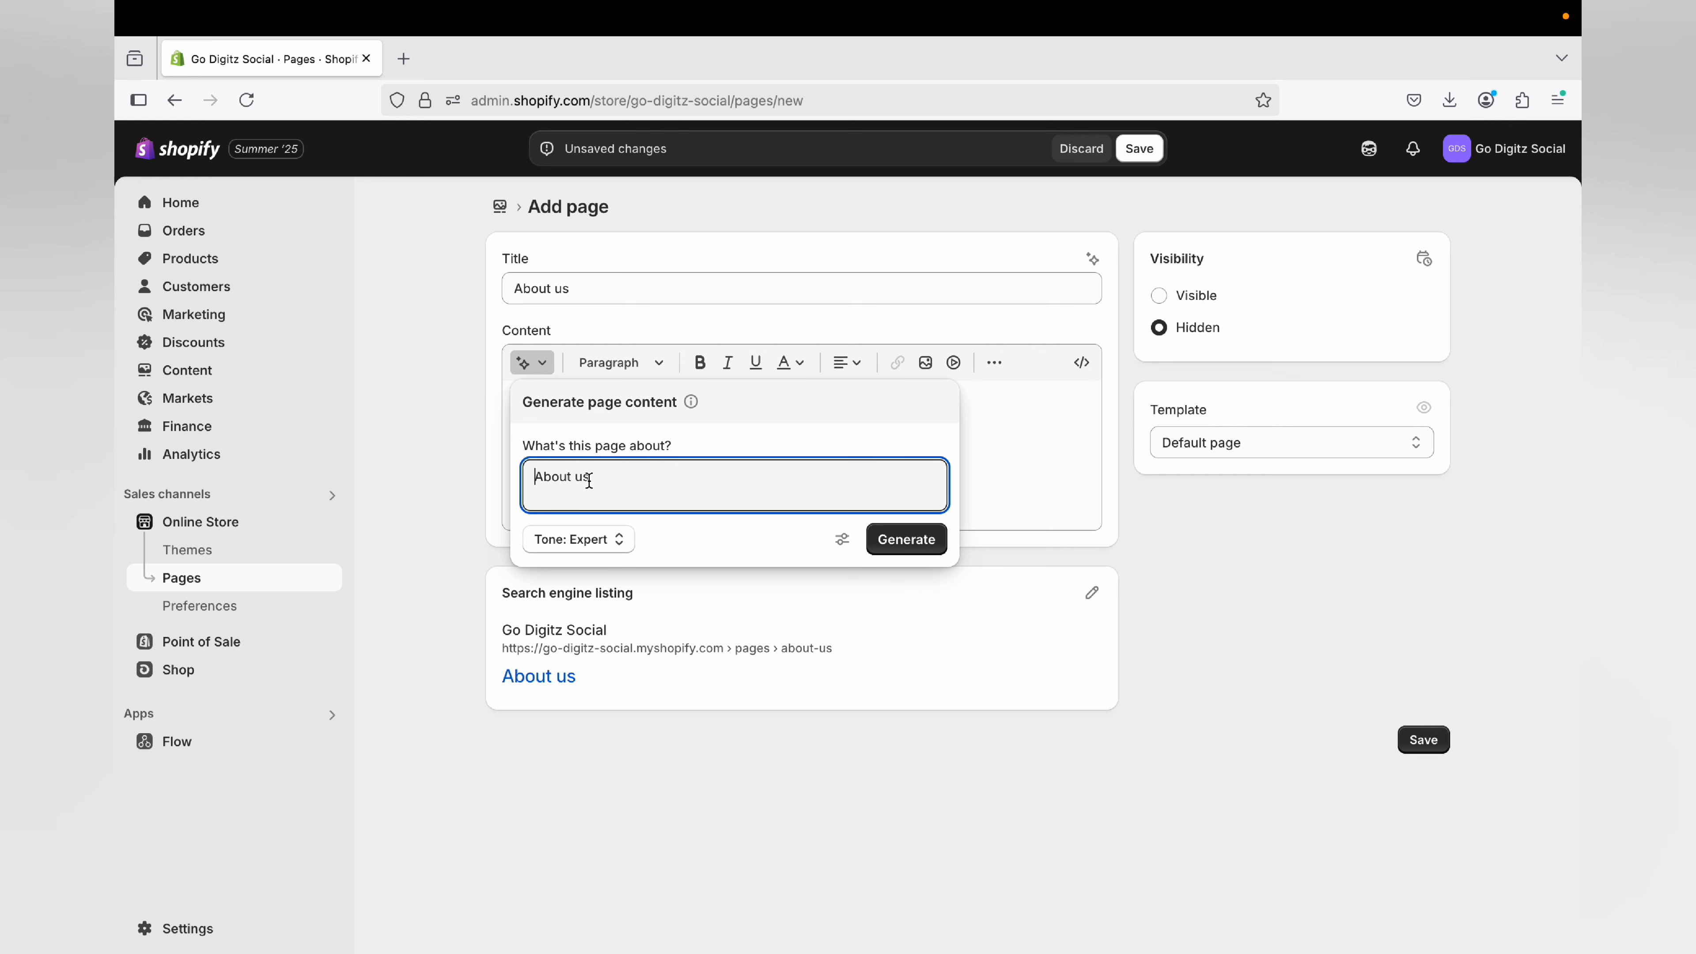
pyautogui.click(979, 479)
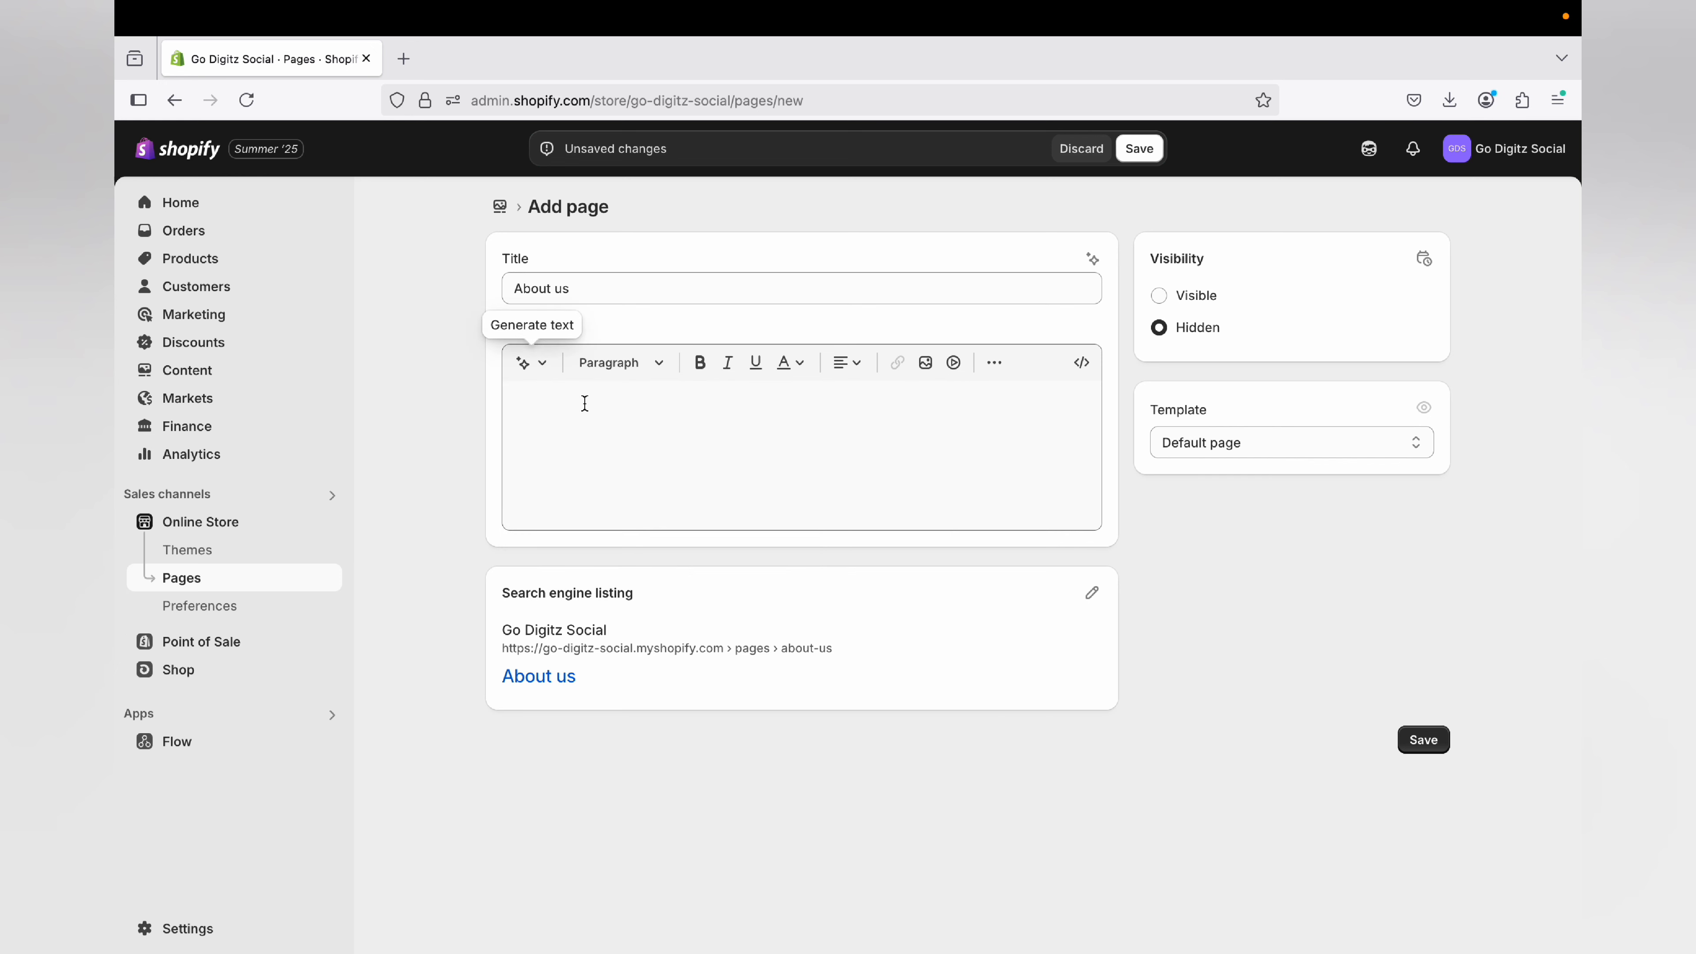
pyautogui.click(620, 364)
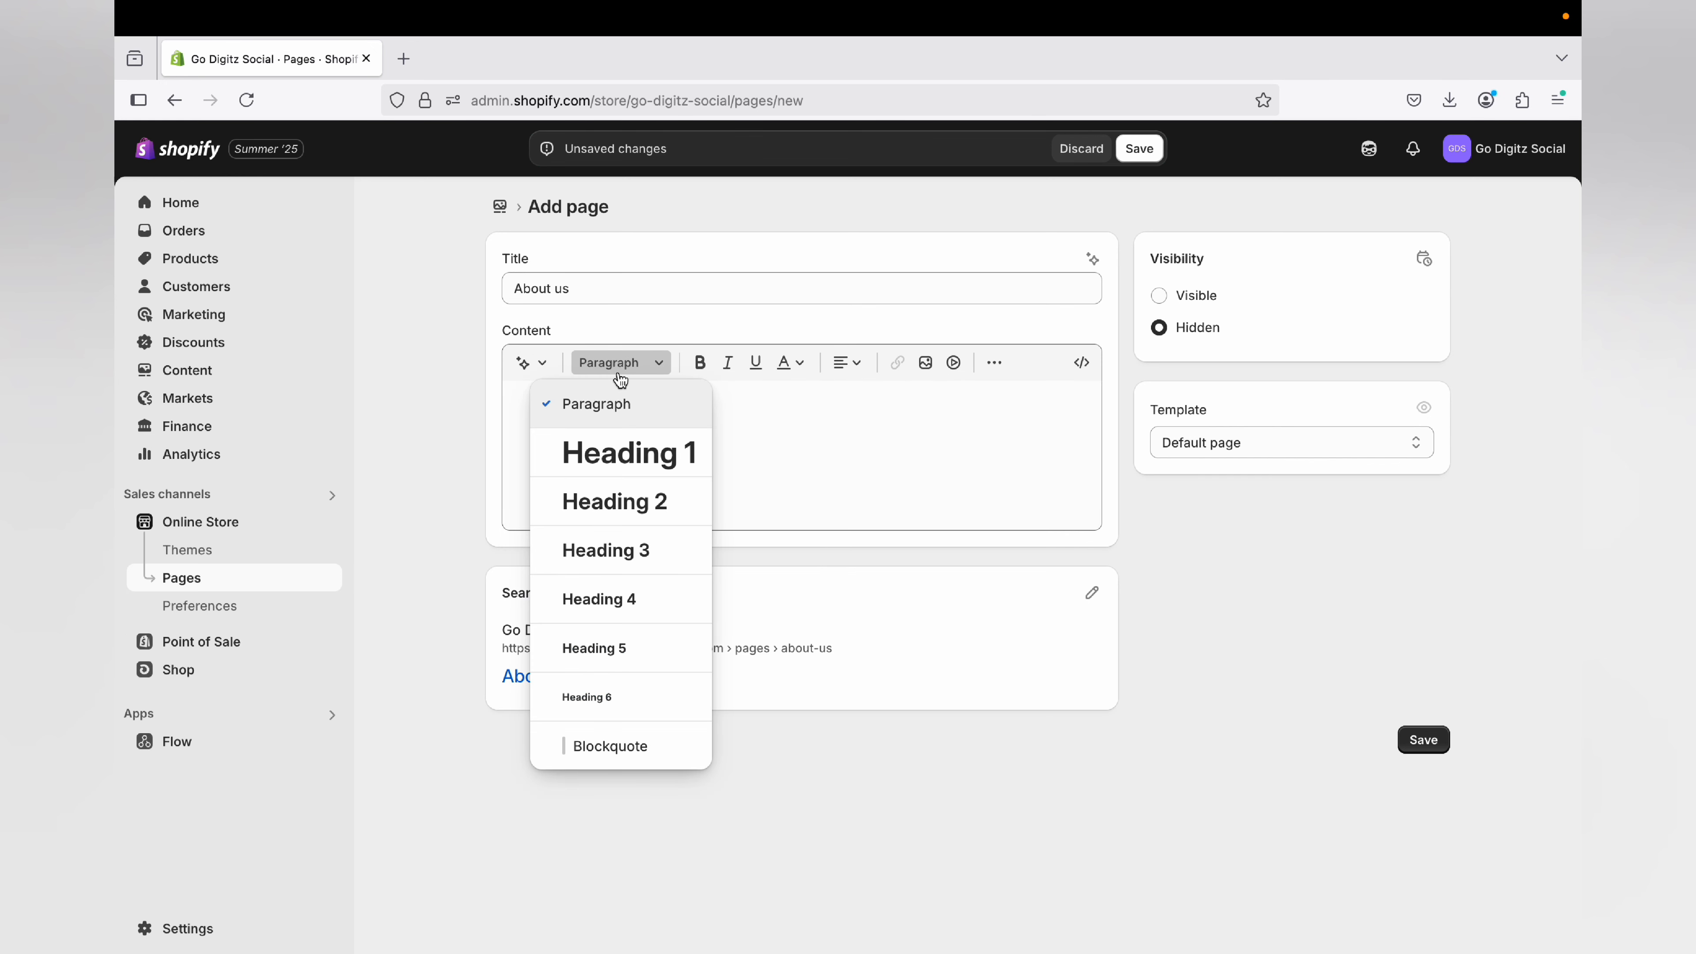
pyautogui.click(620, 371)
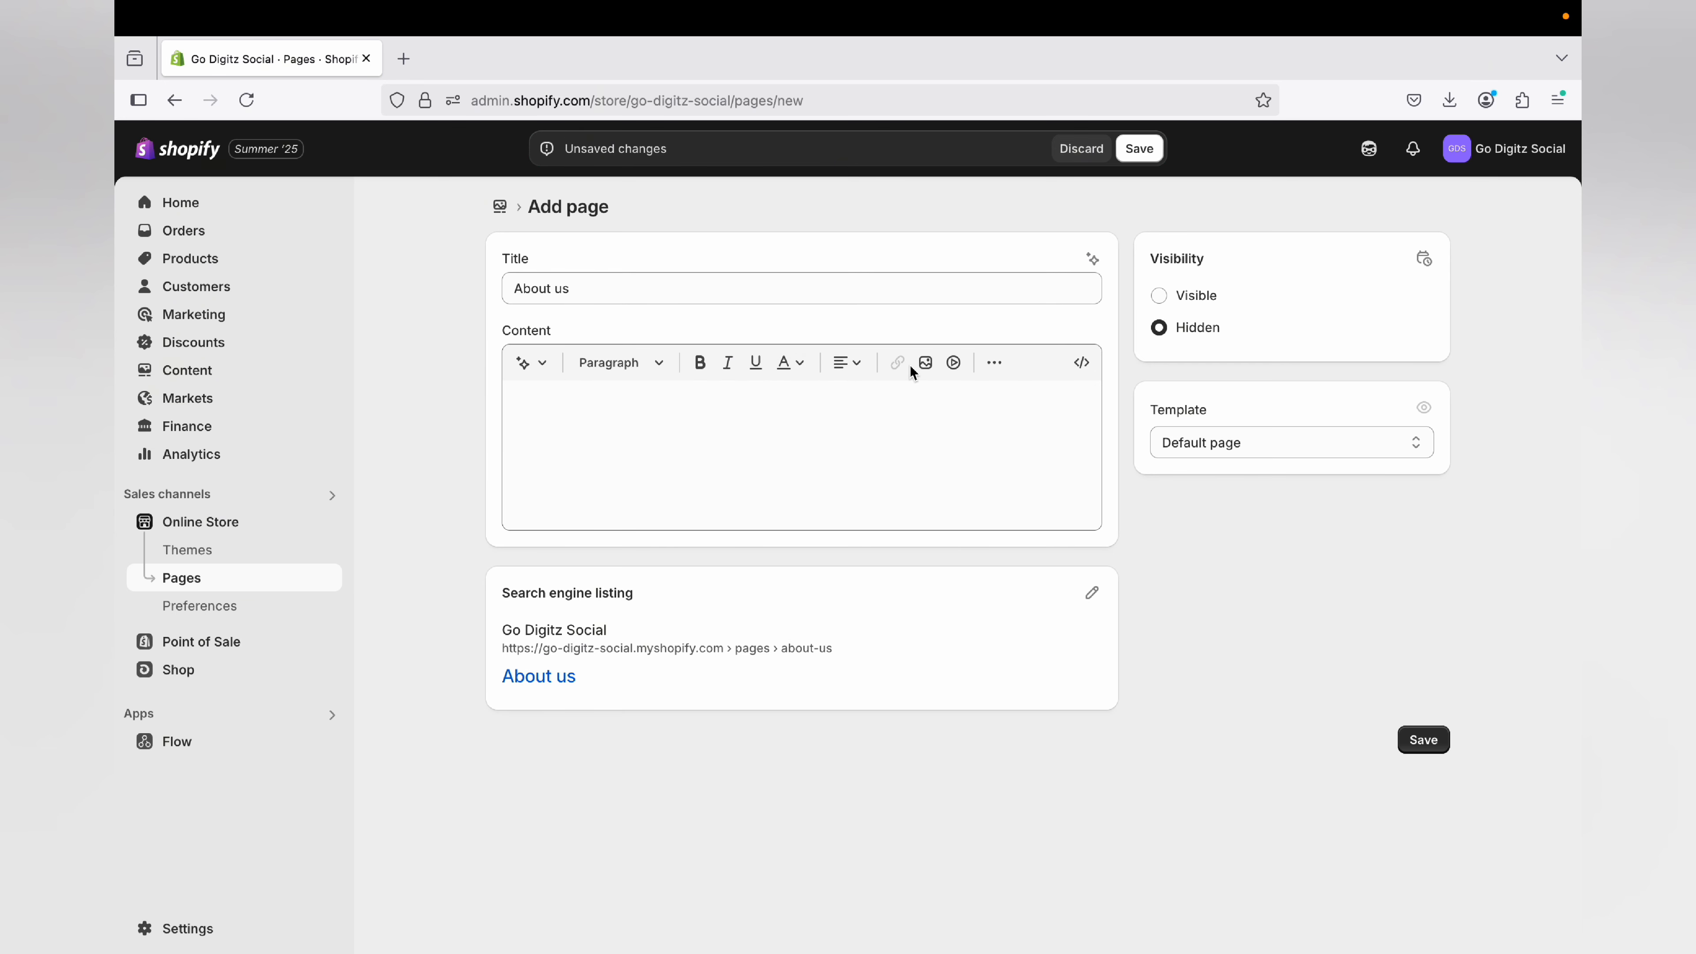
pyautogui.click(1002, 371)
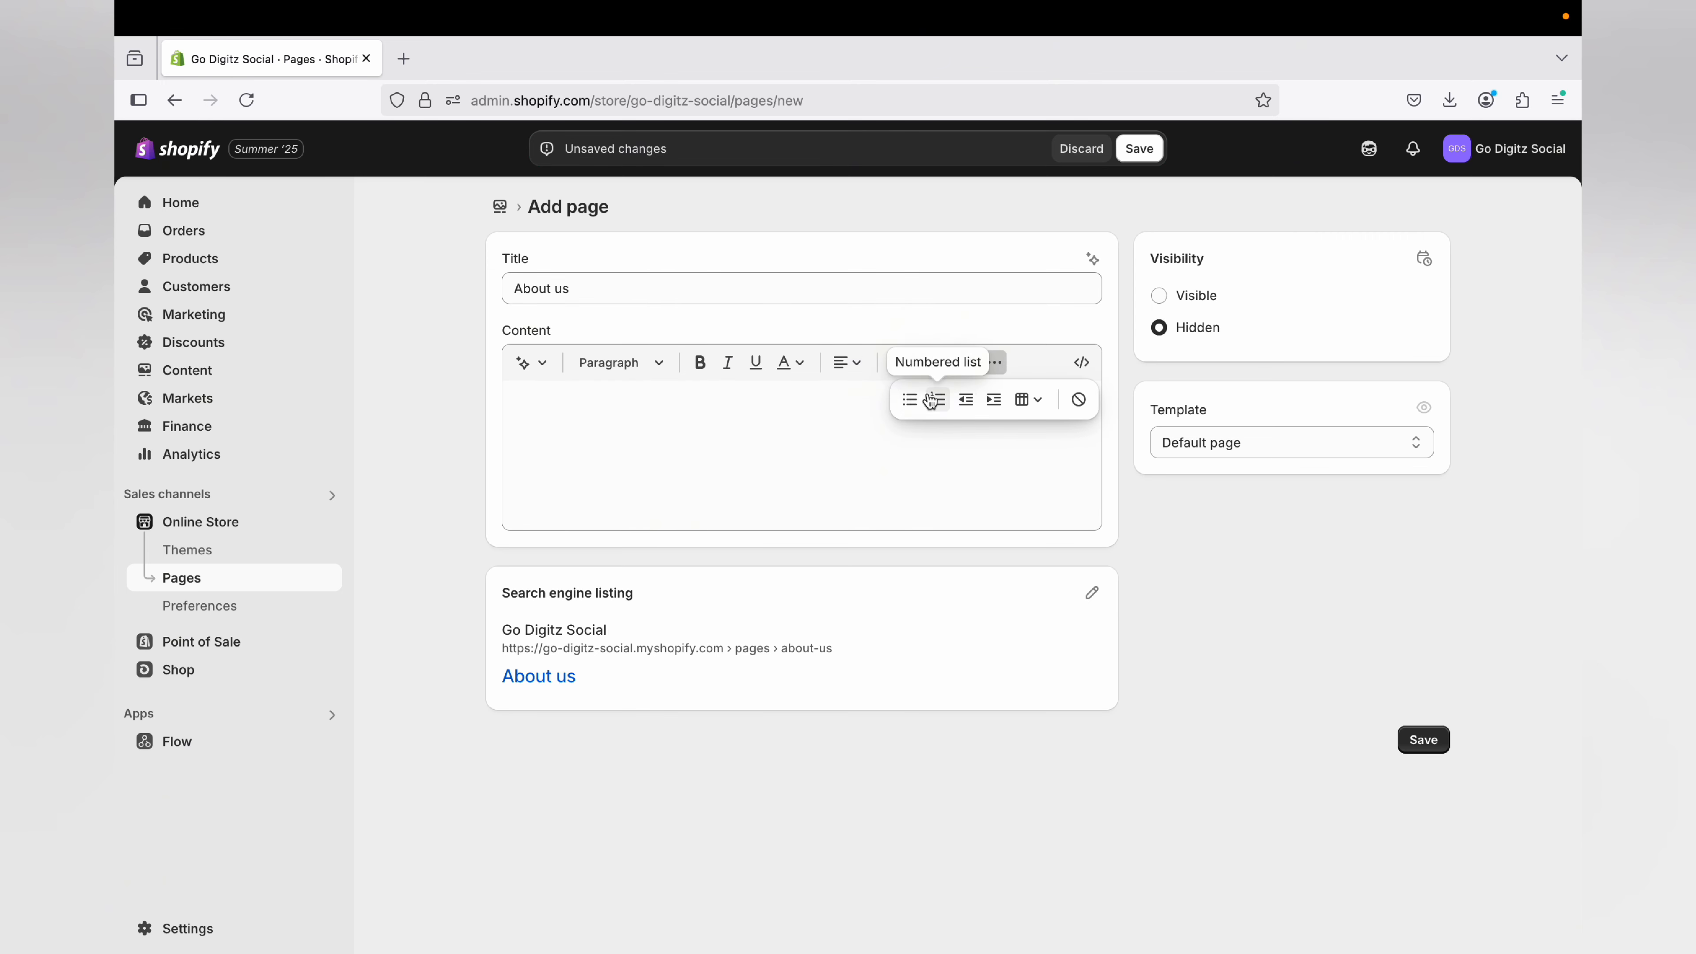
# Fill the page content with the paragraph beginning "Social media marketing (SMM) has emerged as a pivotal component of digital marketing strategies".
pyautogui.click(706, 428)
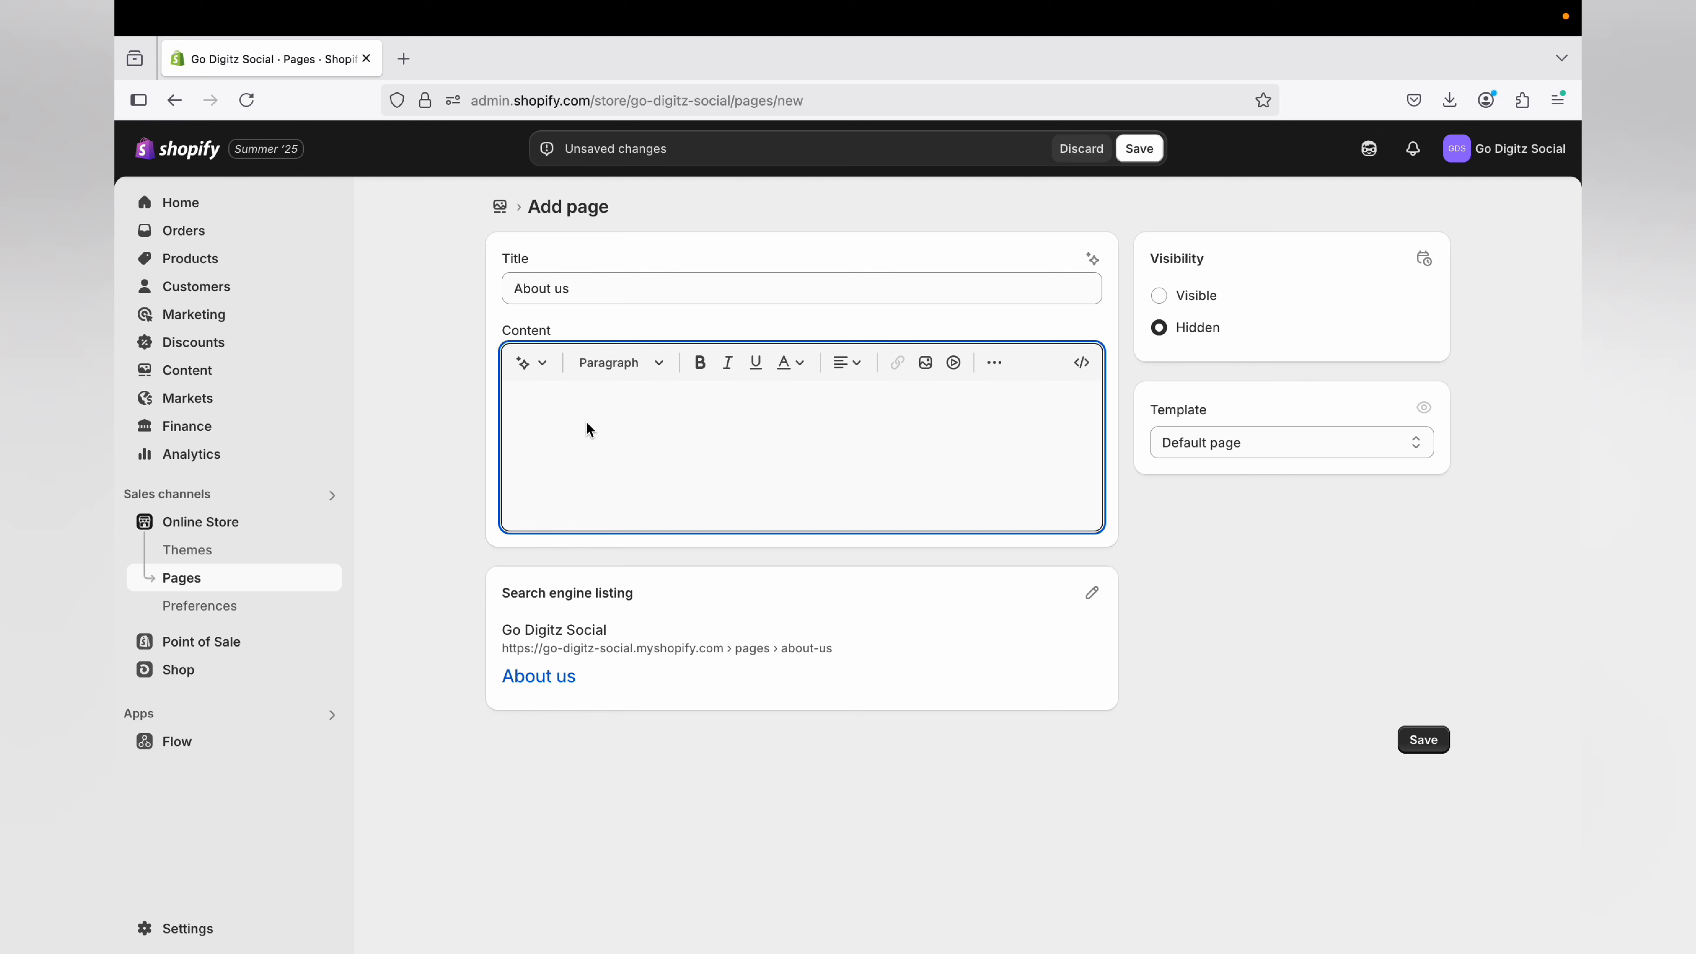
pyautogui.write('Social media marketing (SMM) has emerged as a pivotal component of digital marketing strategies for businesses across various industries. As a social media marketing services provider, it is essential to comprehend the multifaceted nature of SMM and its implications for brand visibility and customer engagement.')
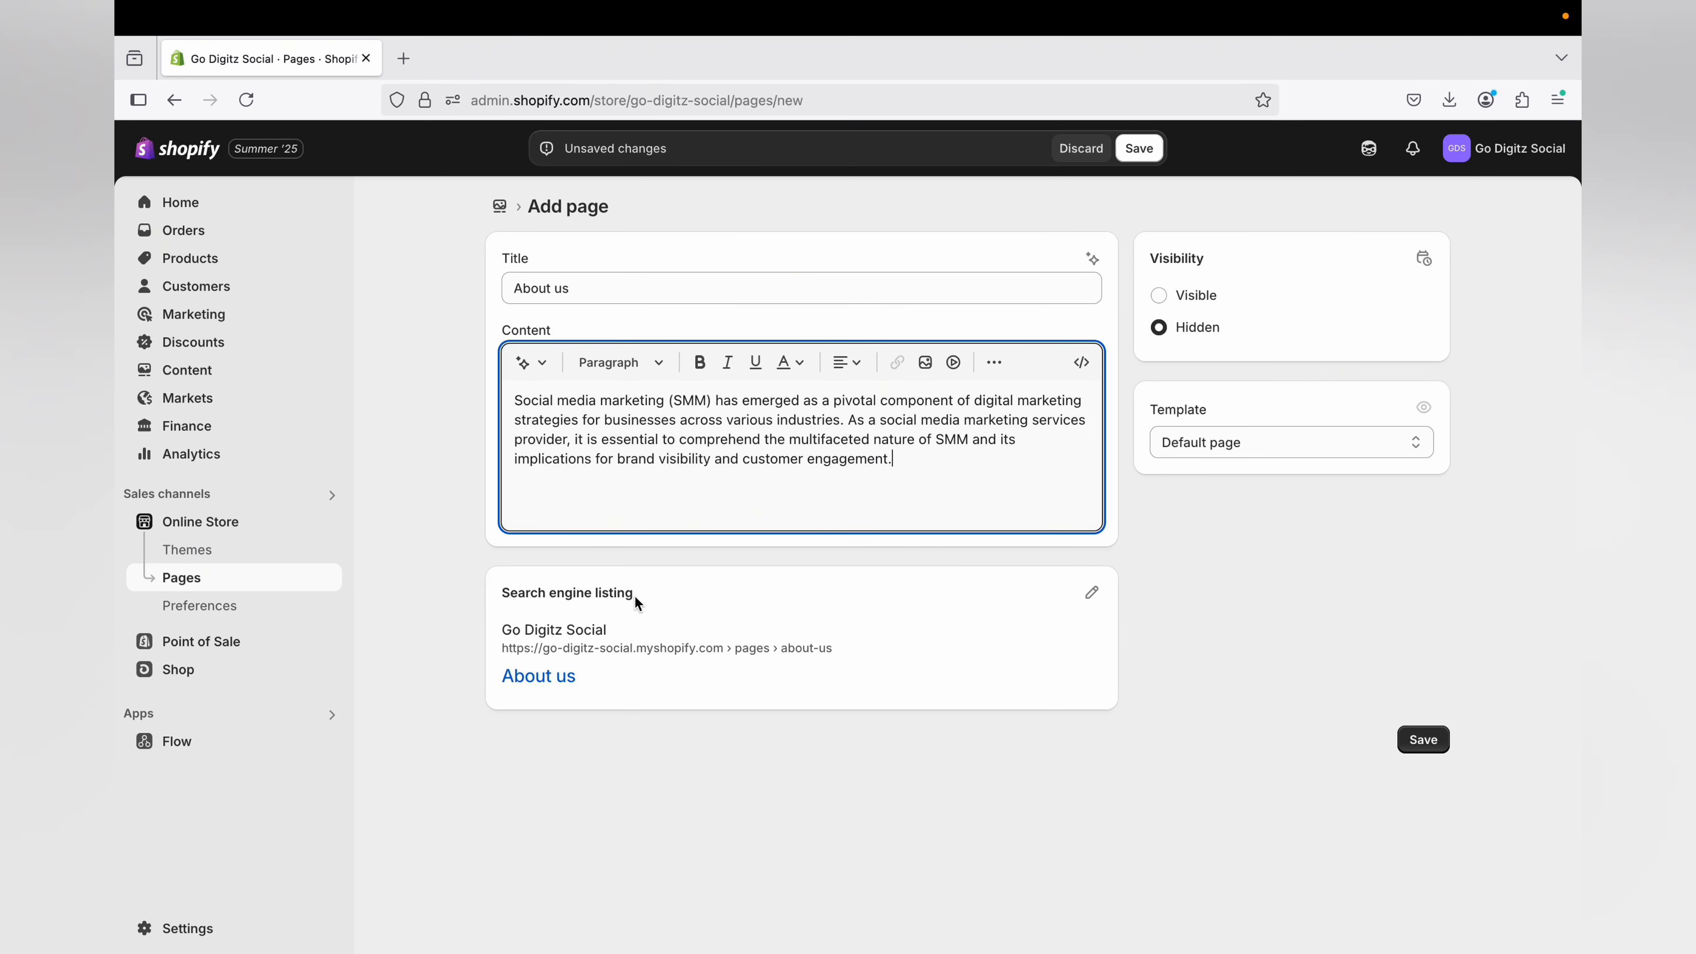
# Edit the search engine listing and enter the page's "Social media marketing (SMM)" paragraph as the meta description.
pyautogui.click(1092, 604)
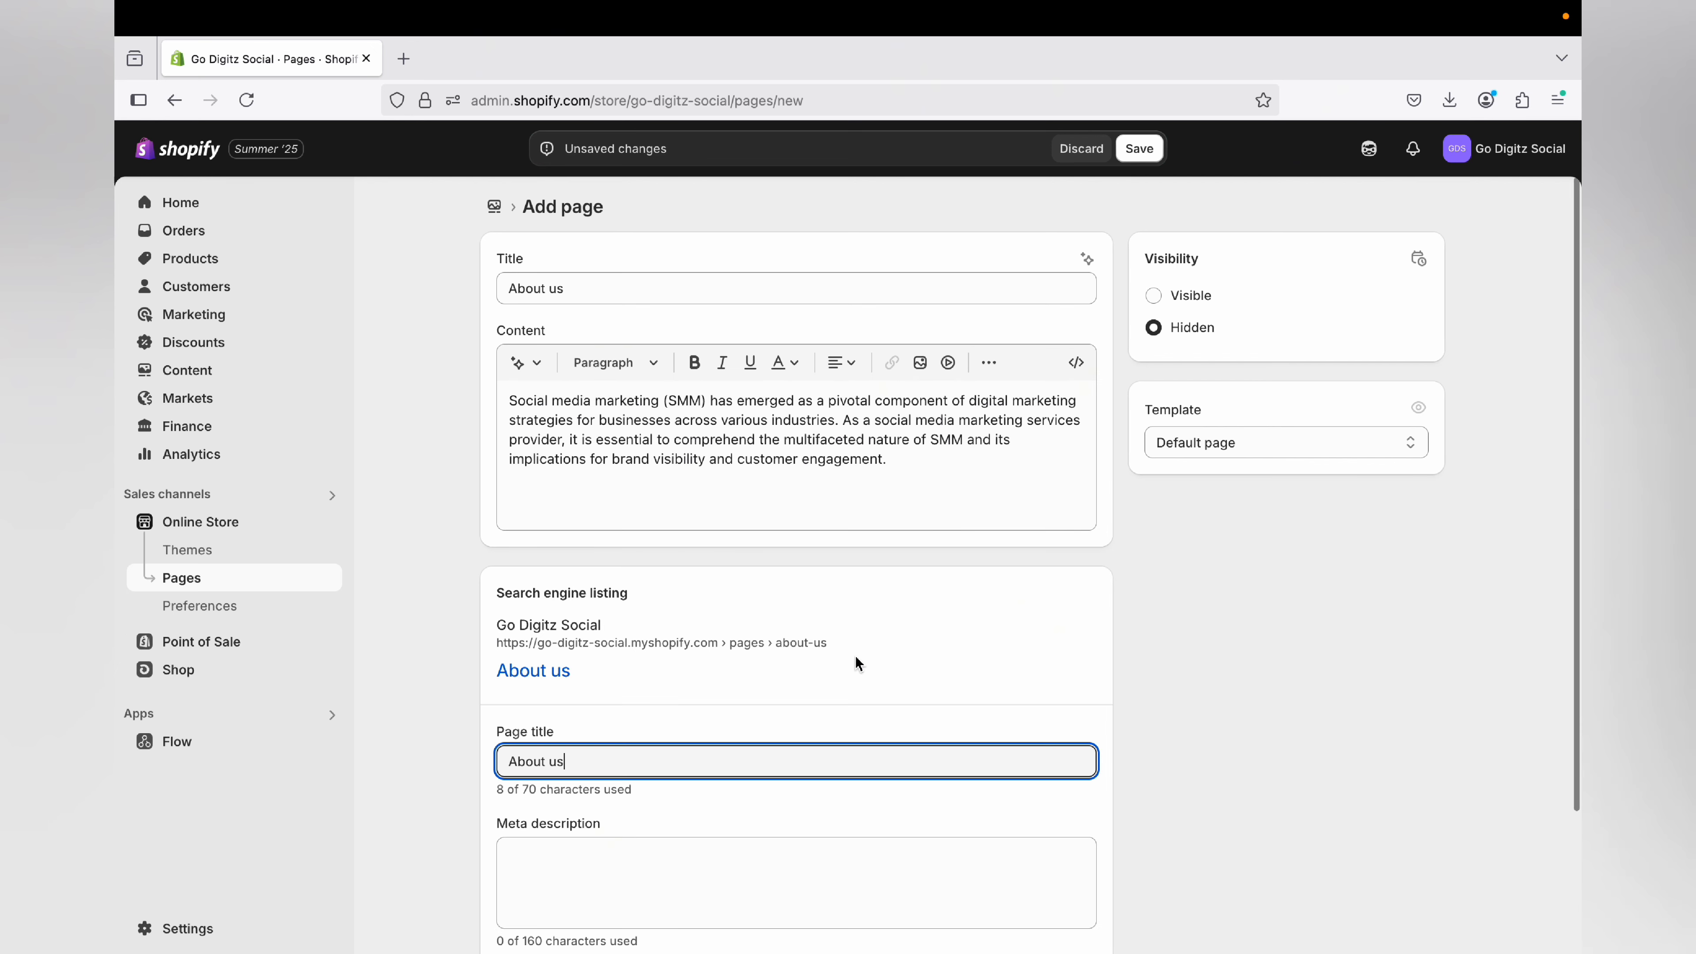
pyautogui.scroll(-3, 856, 663)
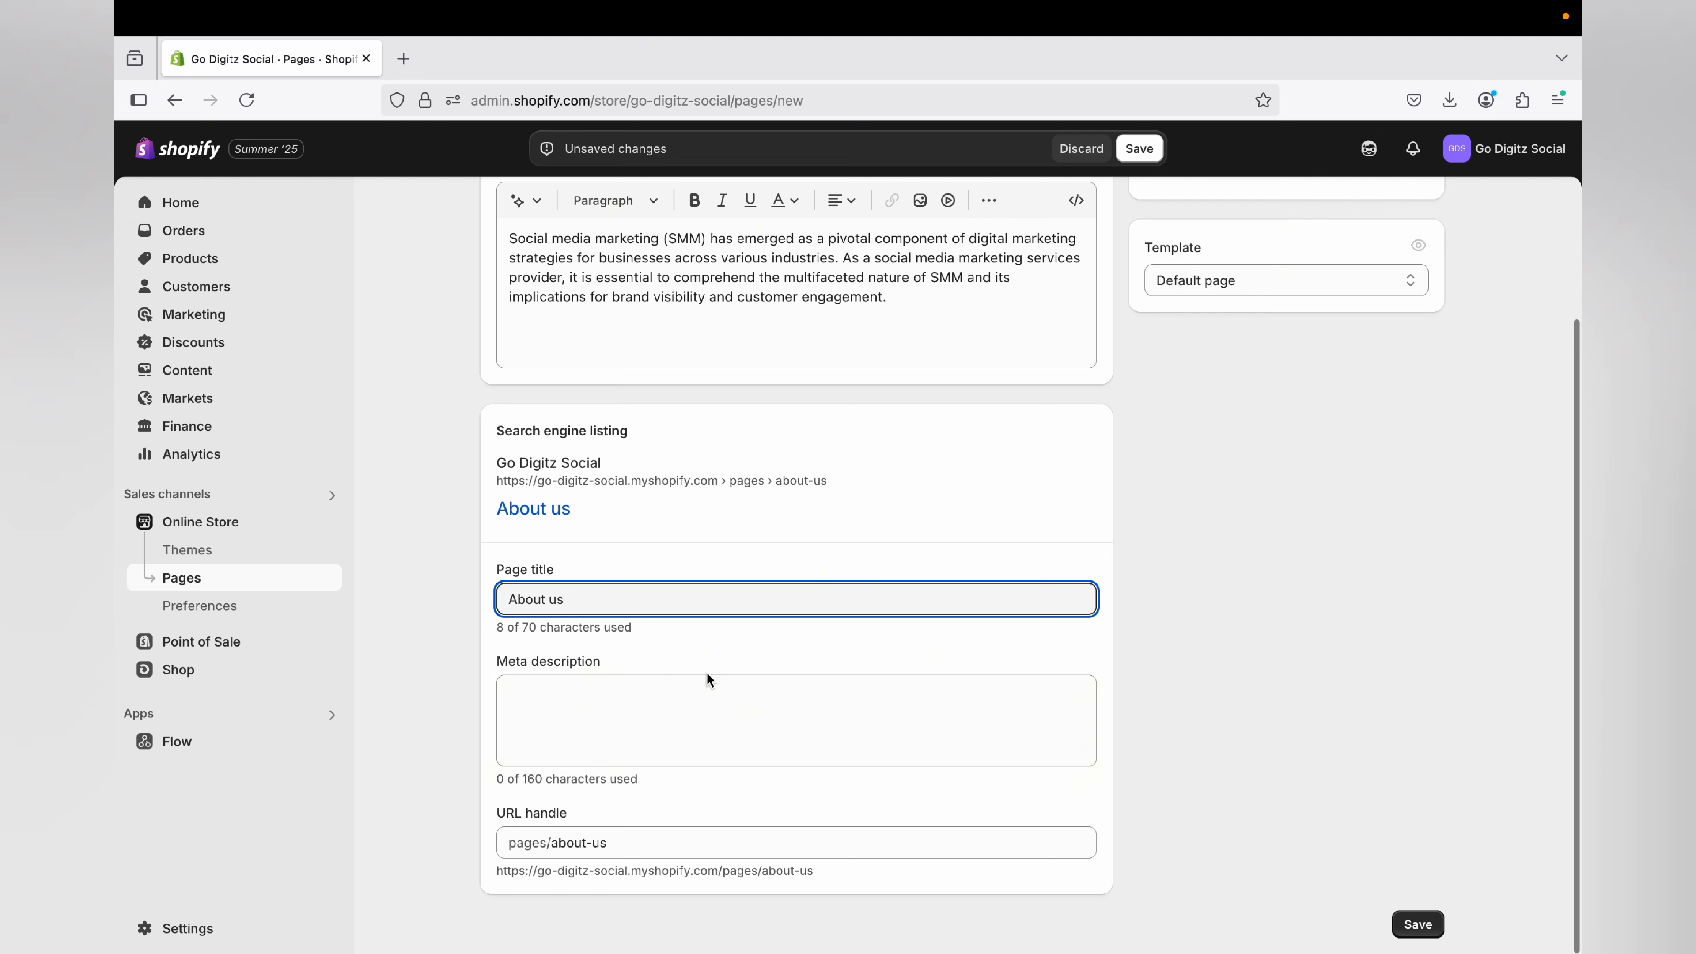
pyautogui.click(566, 695)
pyautogui.write('Social media marketing (SMM) has emerged as a pivotal component of digital marketing strategies for businesses across various industries. As a social media marketing services provider, it is essential to comprehend the multifaceted nature of SMM and its implications for brand visibility and customer engagement.')
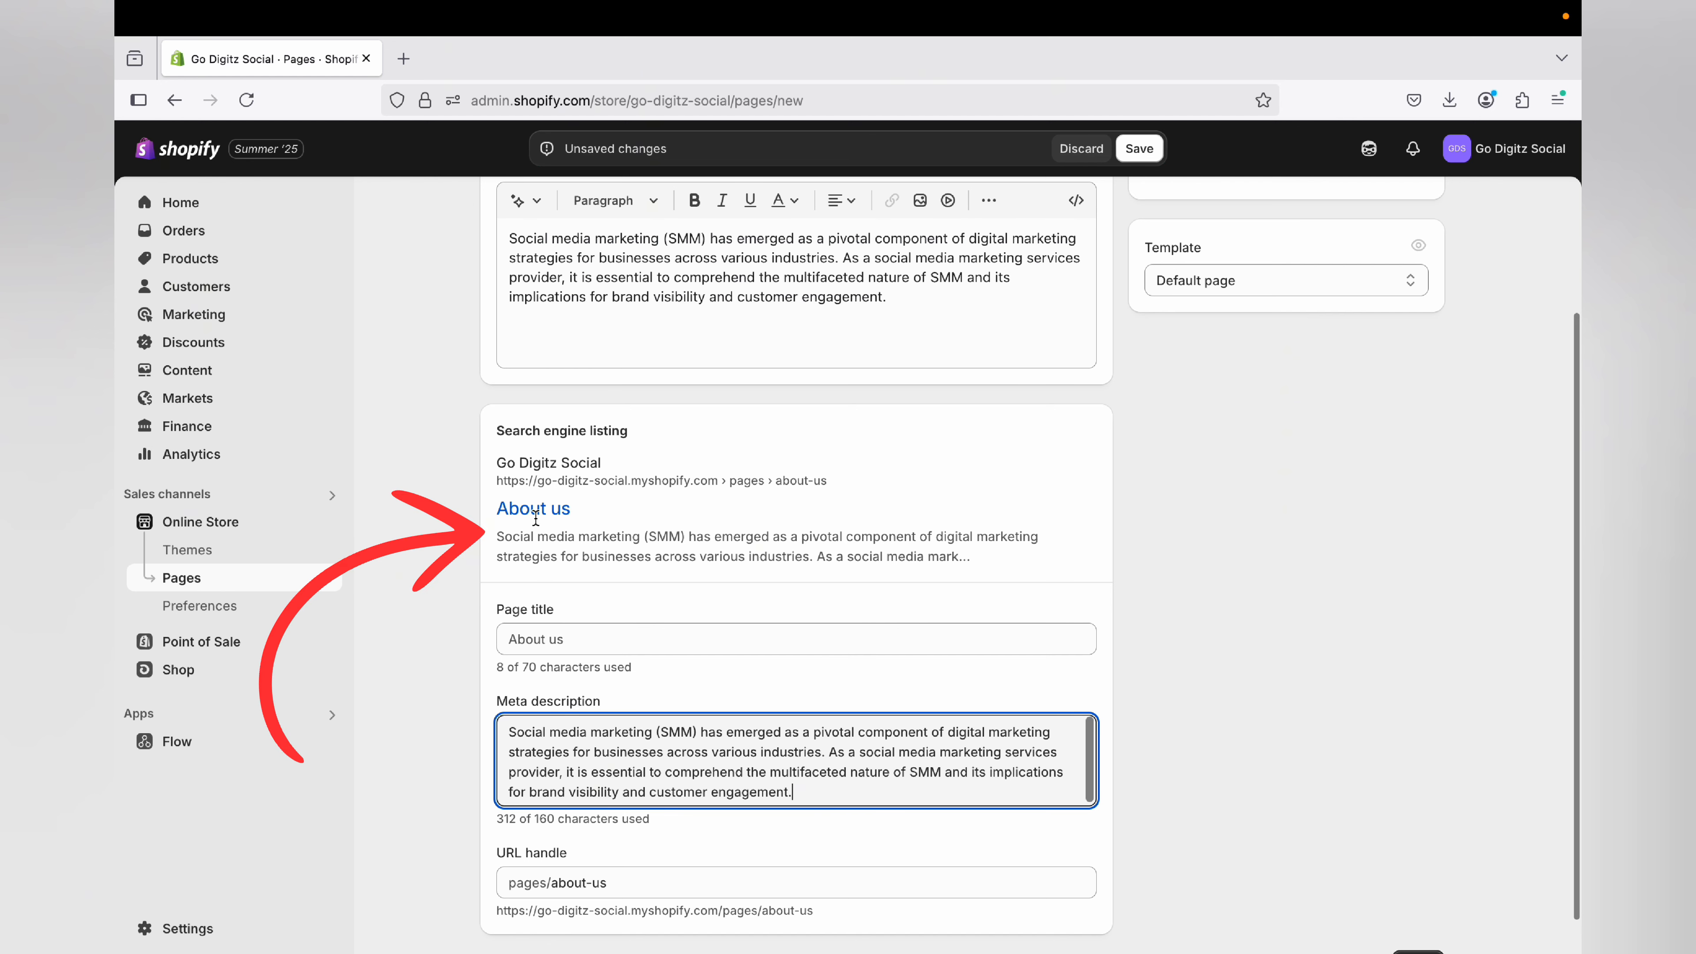
pyautogui.scroll(-1, 609, 554)
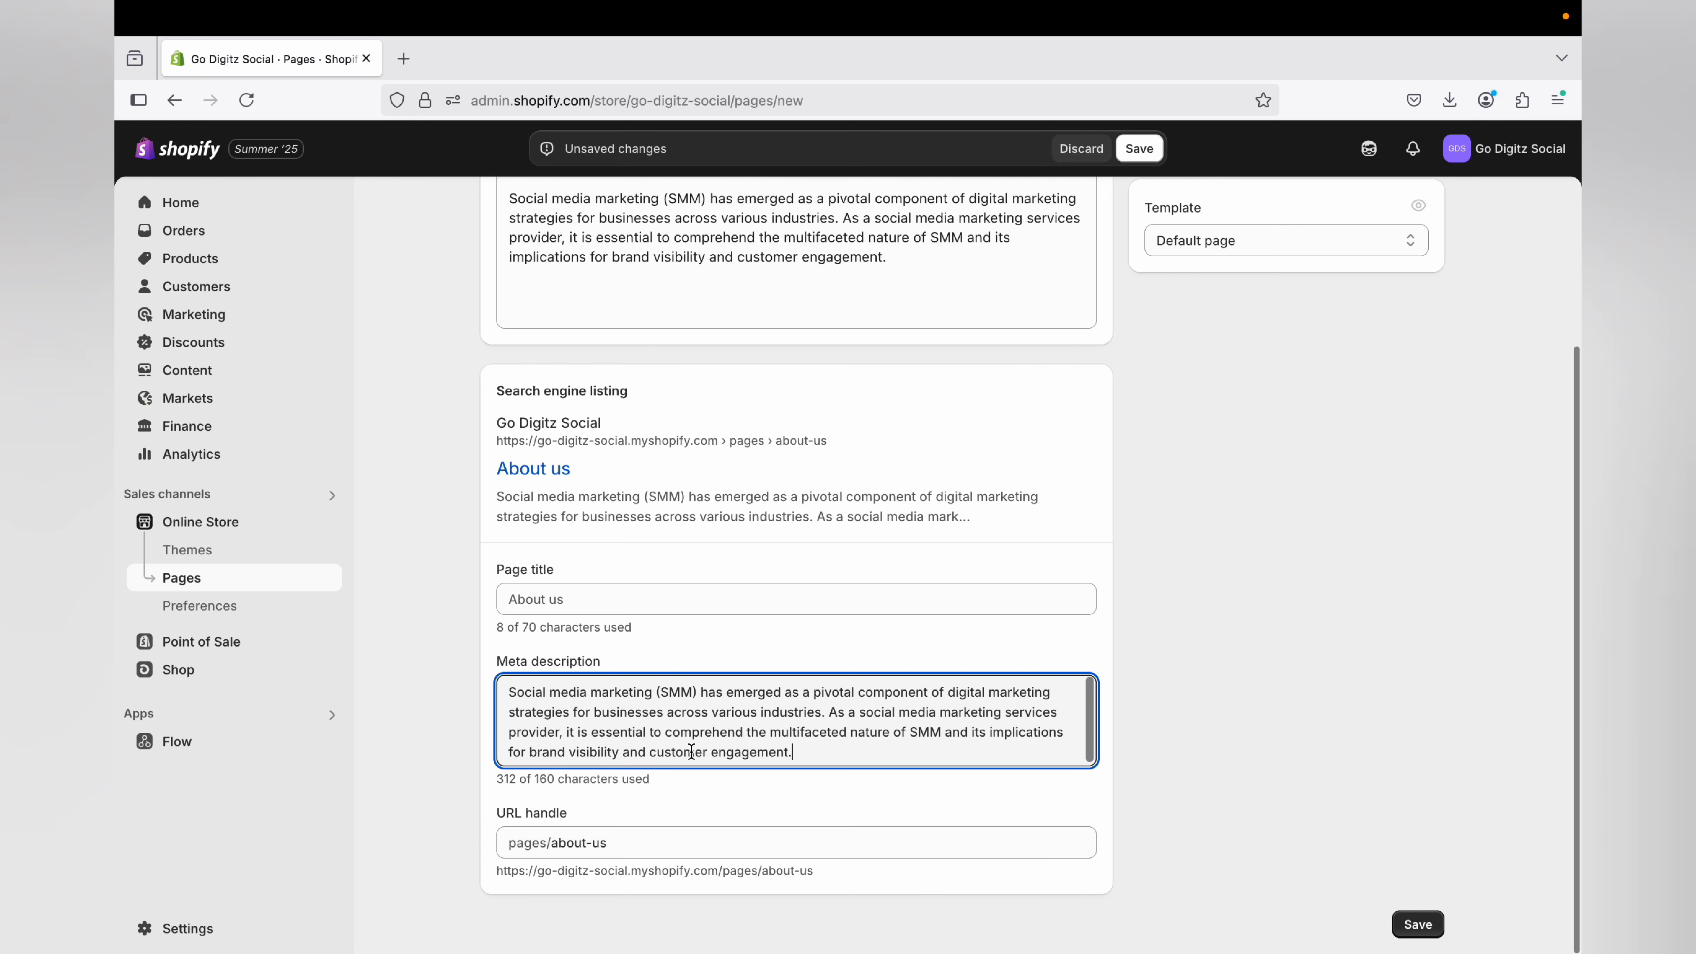
# Set the About us page's visibility to Visible, leave its visibility date as it is, and save the page.
pyautogui.scroll(5, 692, 715)
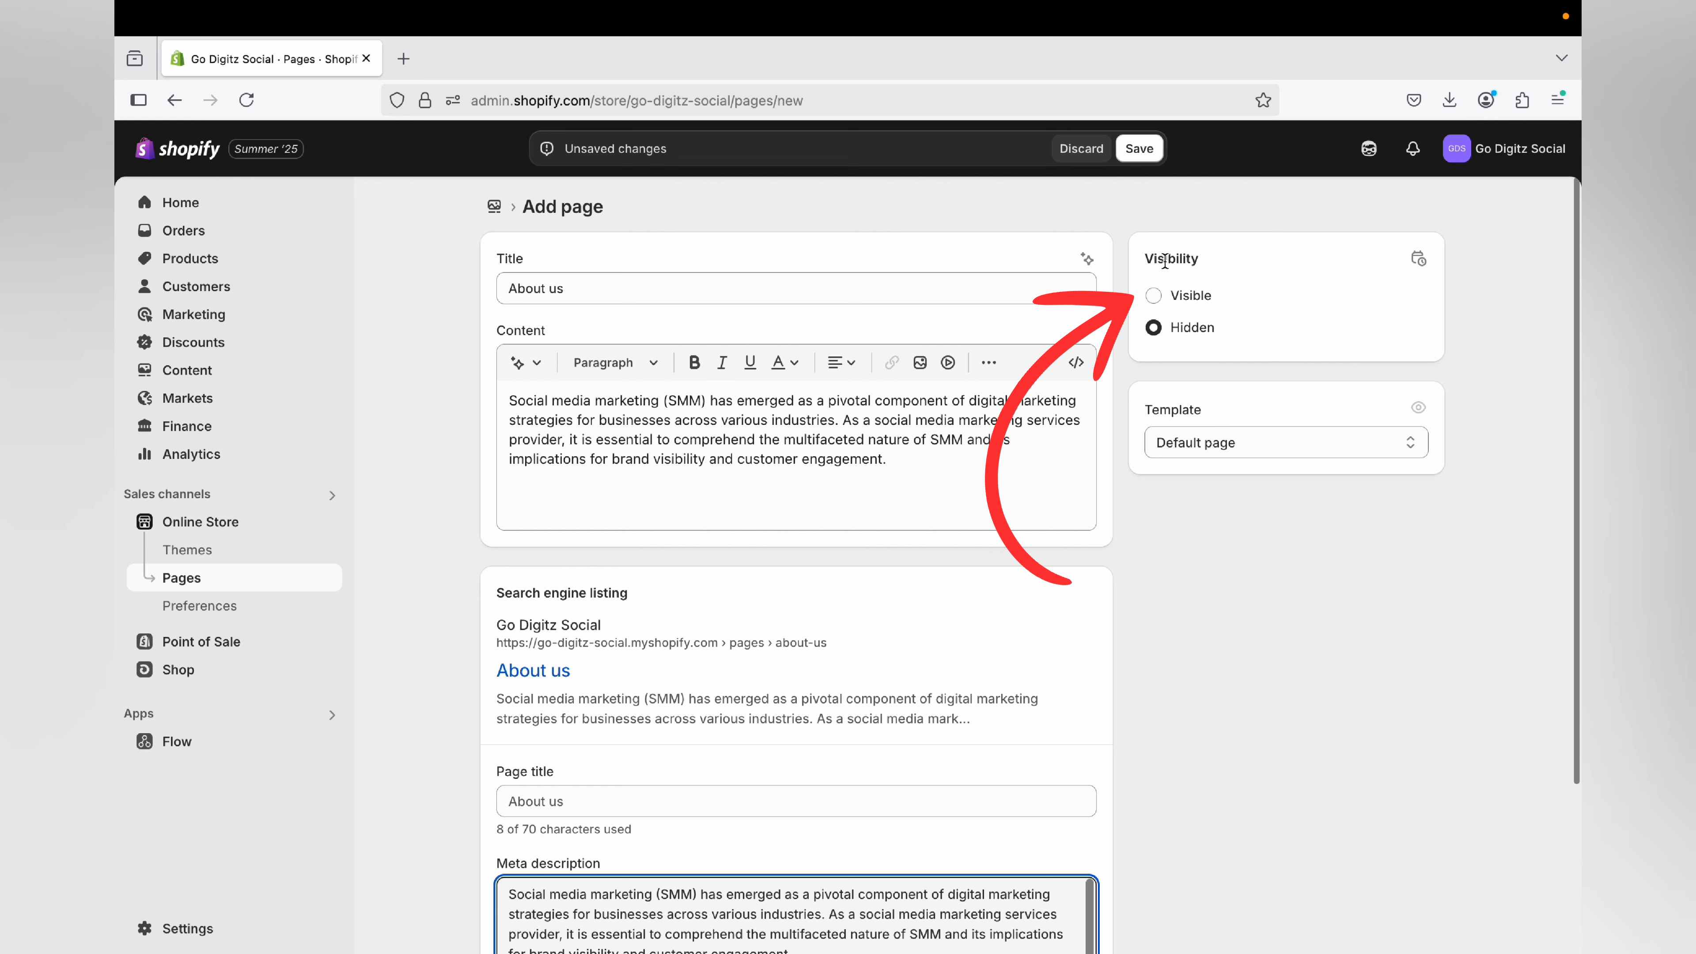
pyautogui.click(1153, 299)
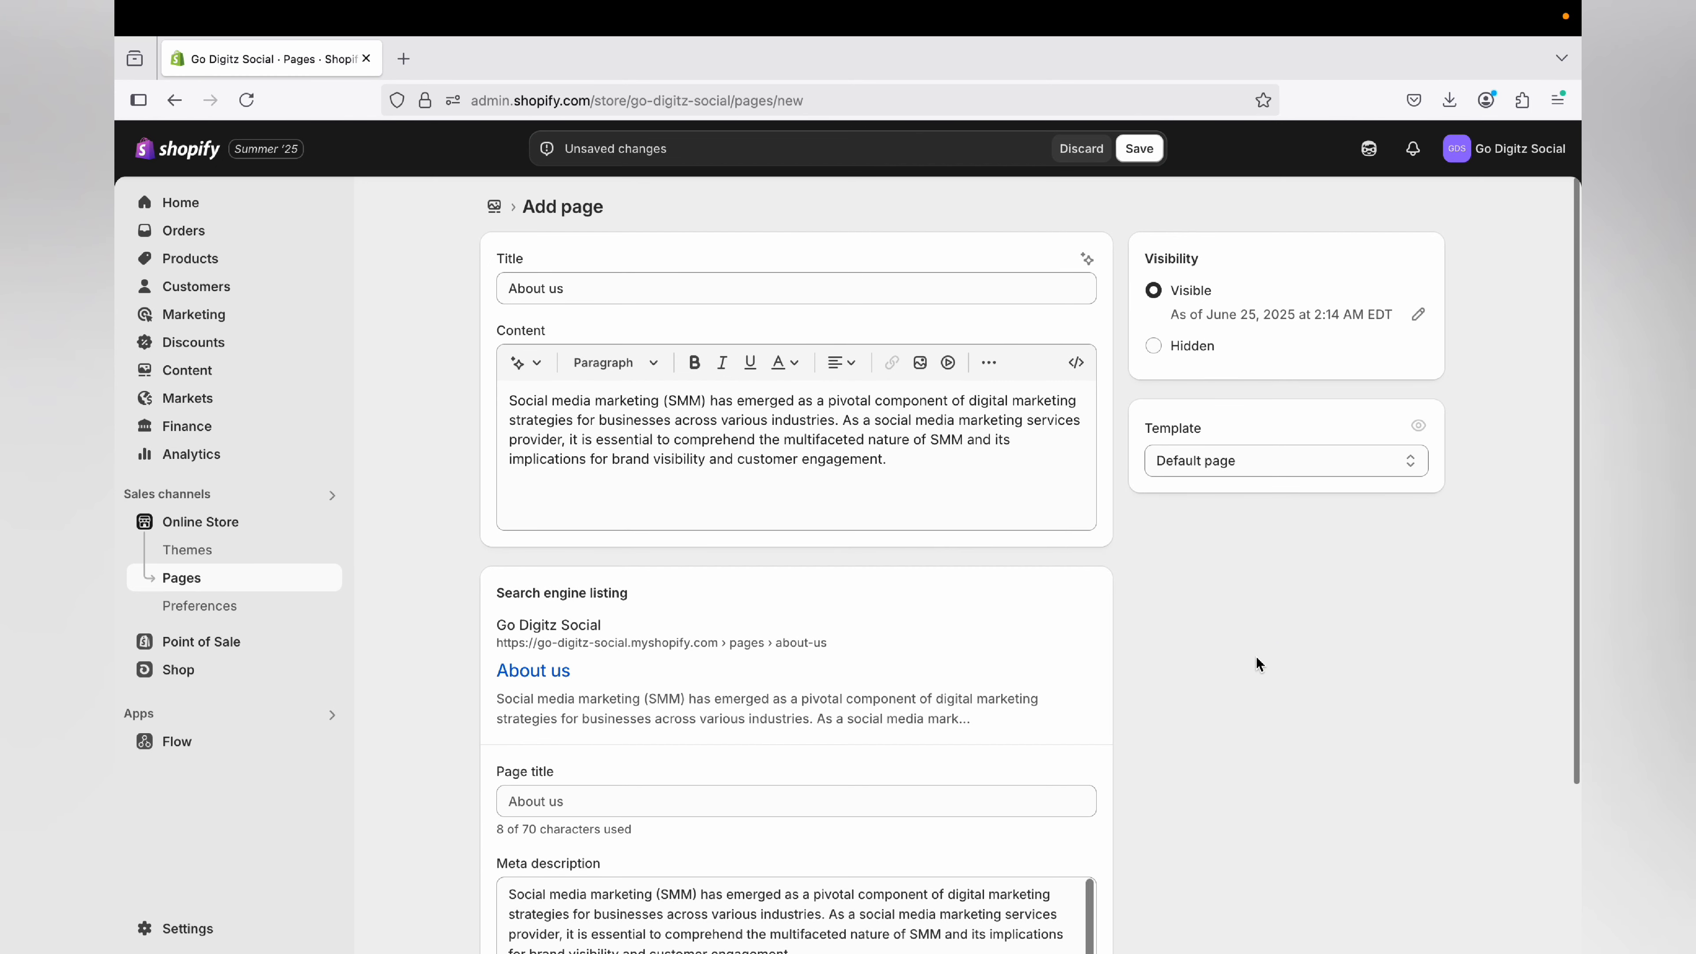
pyautogui.click(1419, 316)
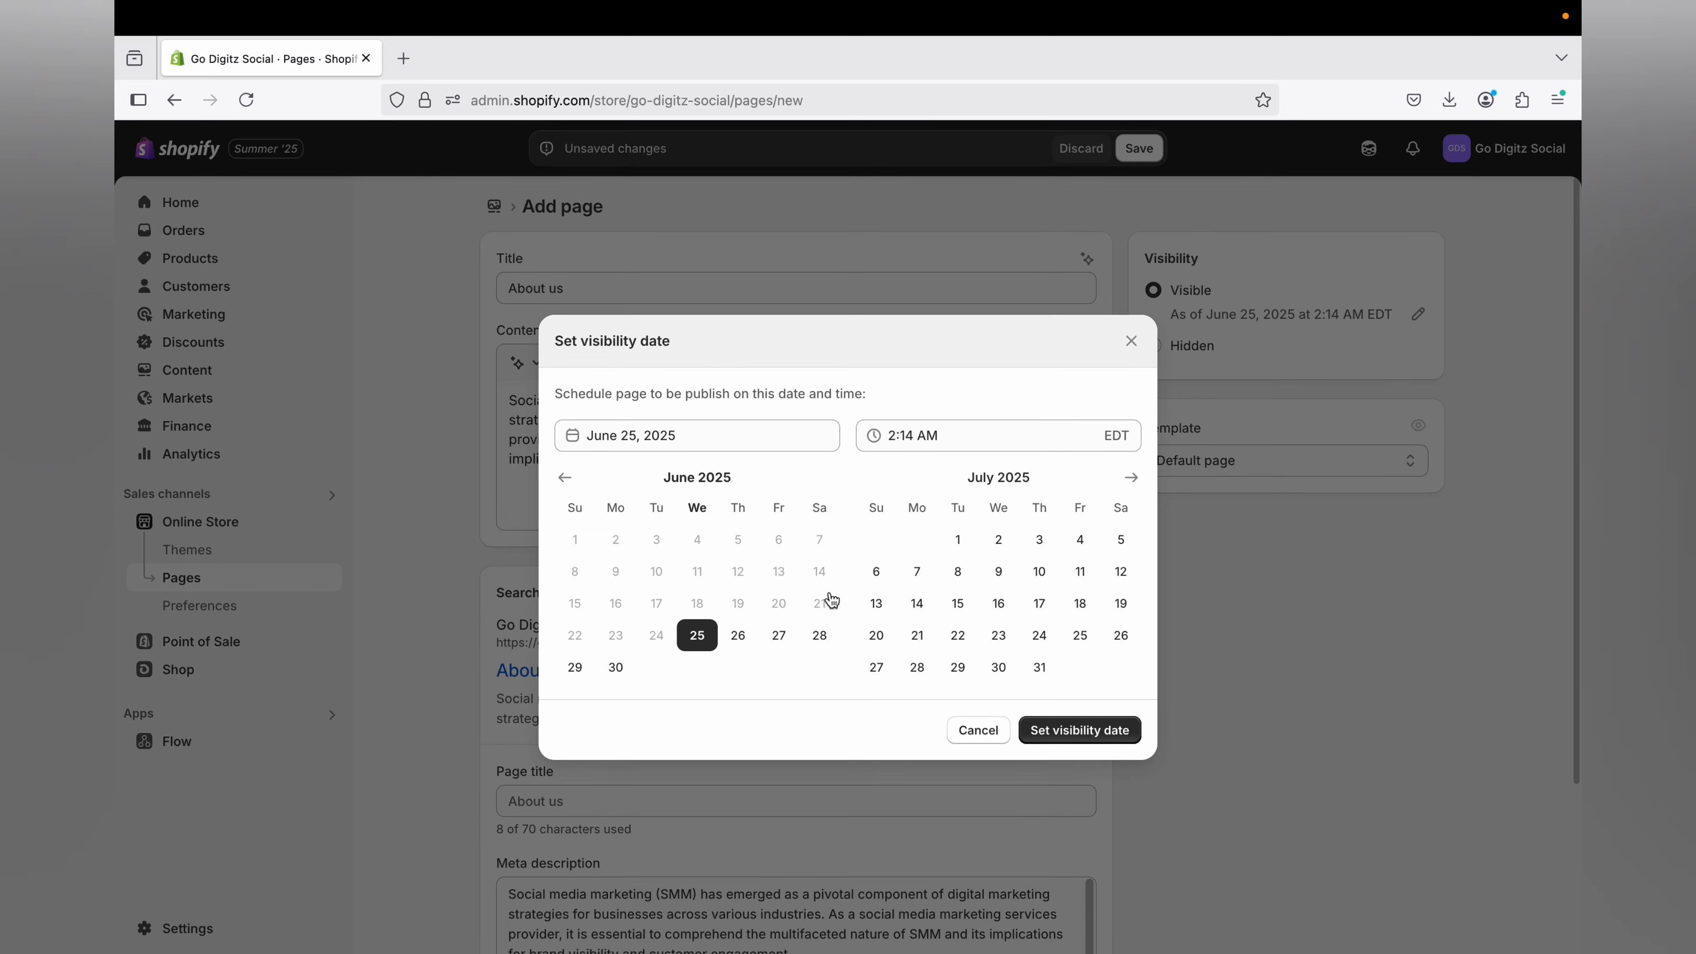
pyautogui.click(1131, 341)
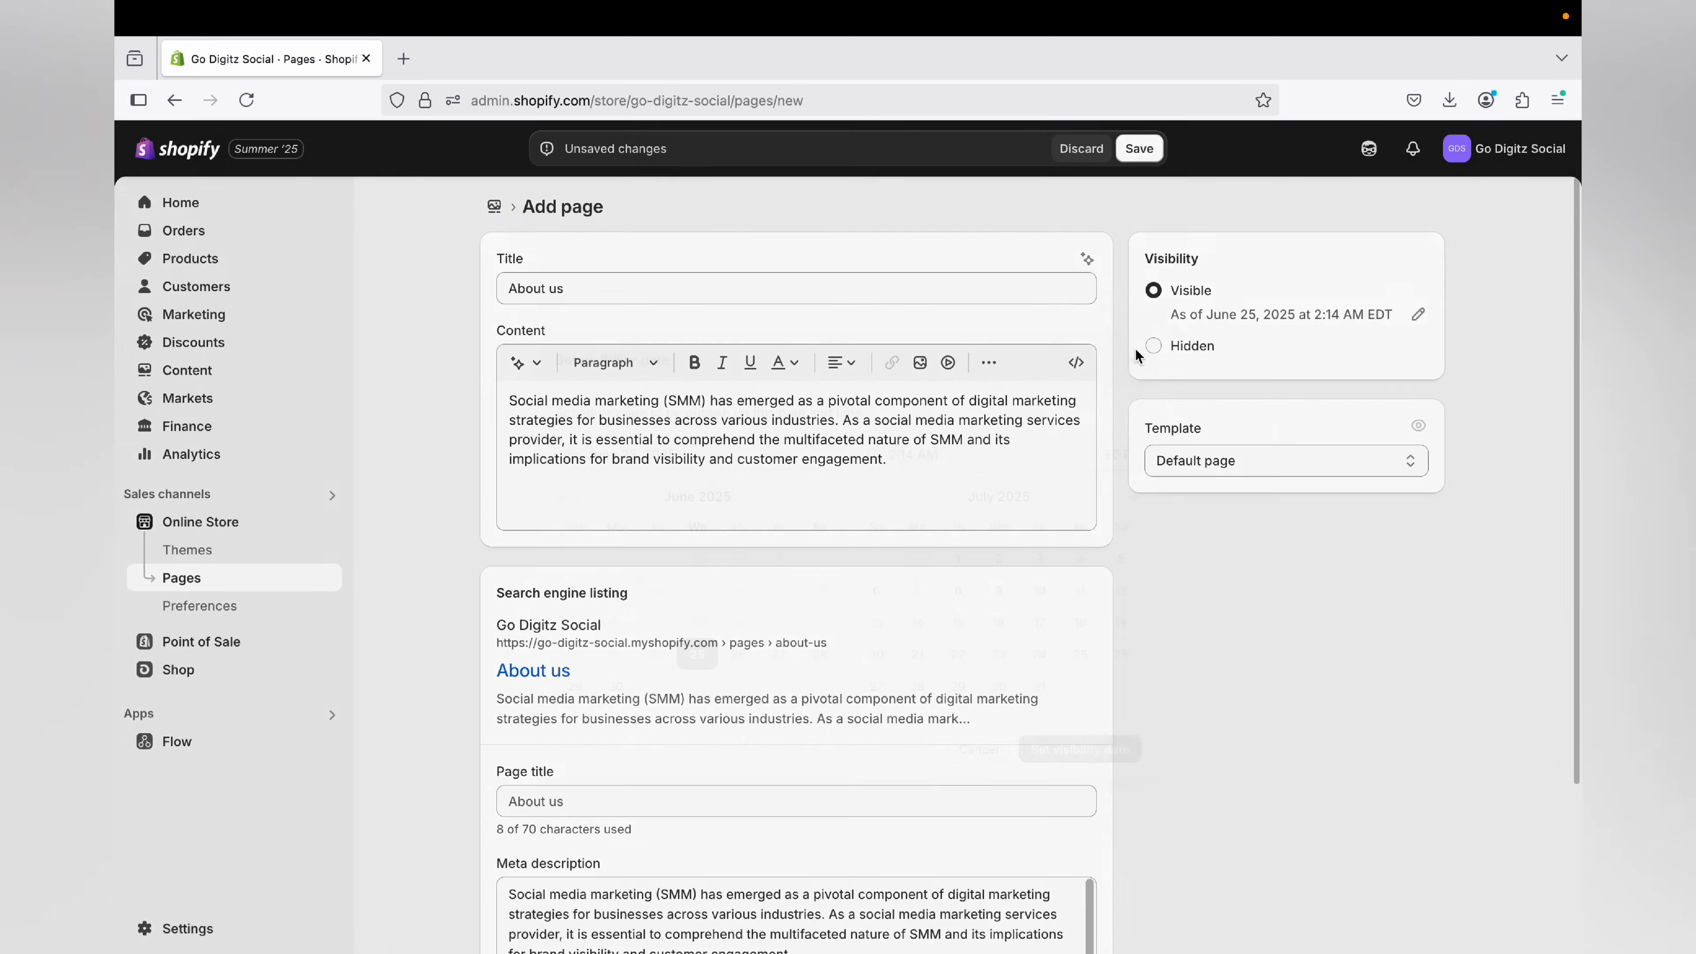
pyautogui.scroll(-3, 1333, 578)
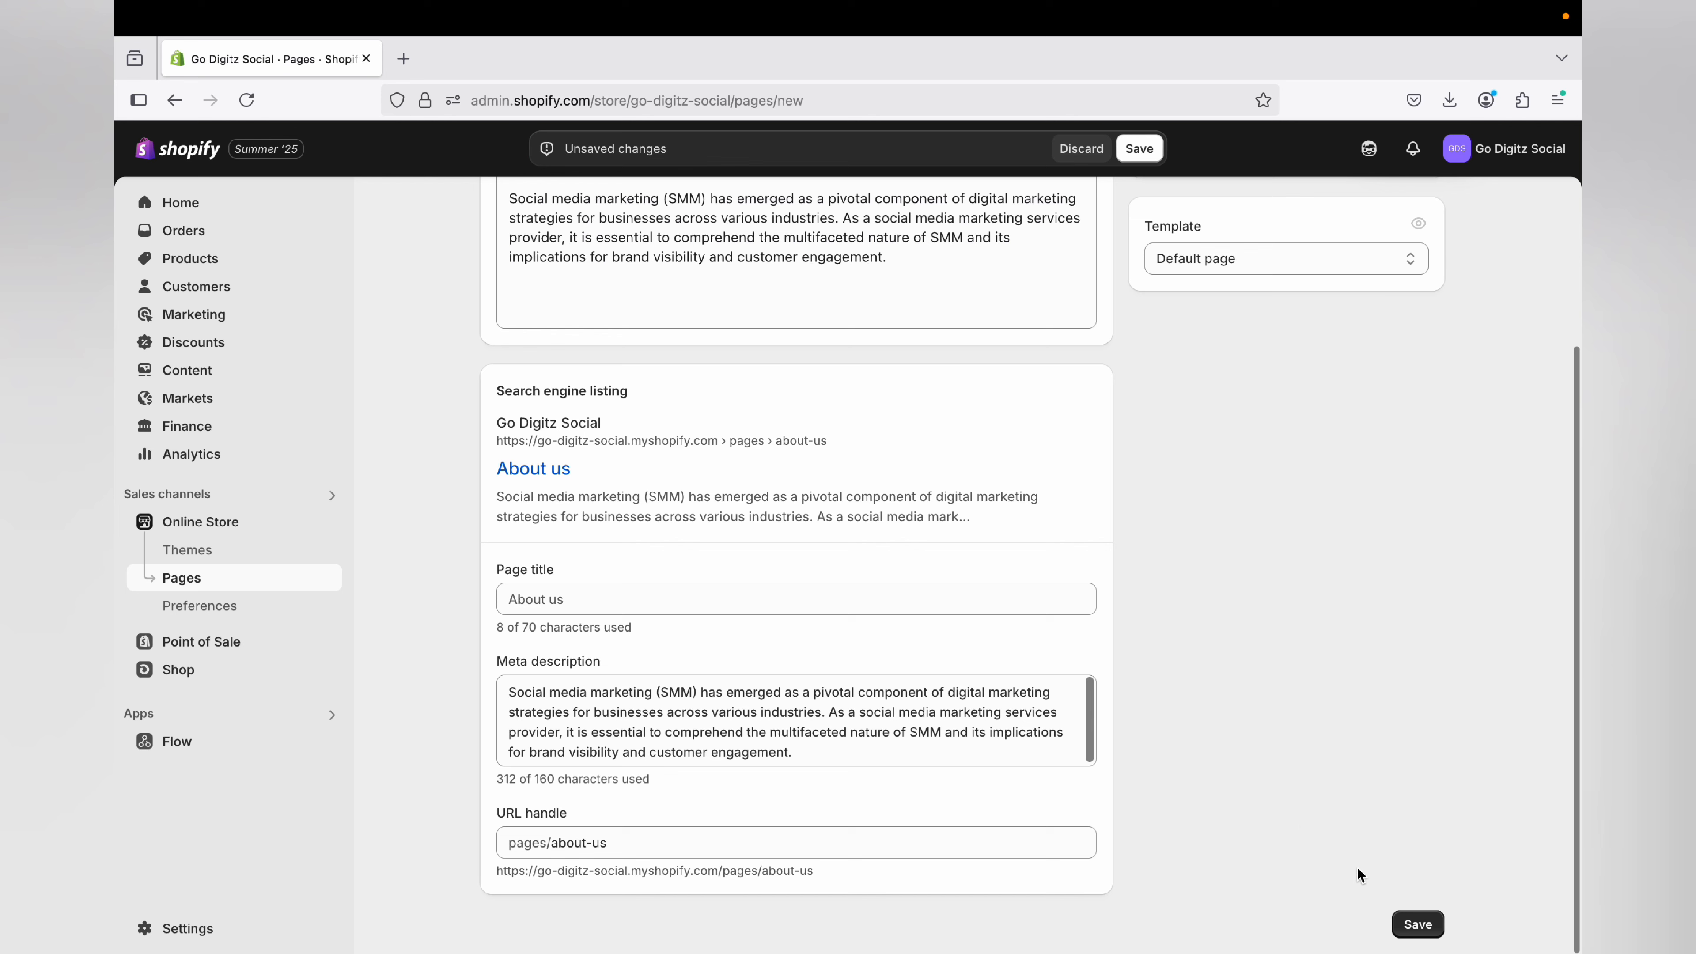
pyautogui.click(1410, 930)
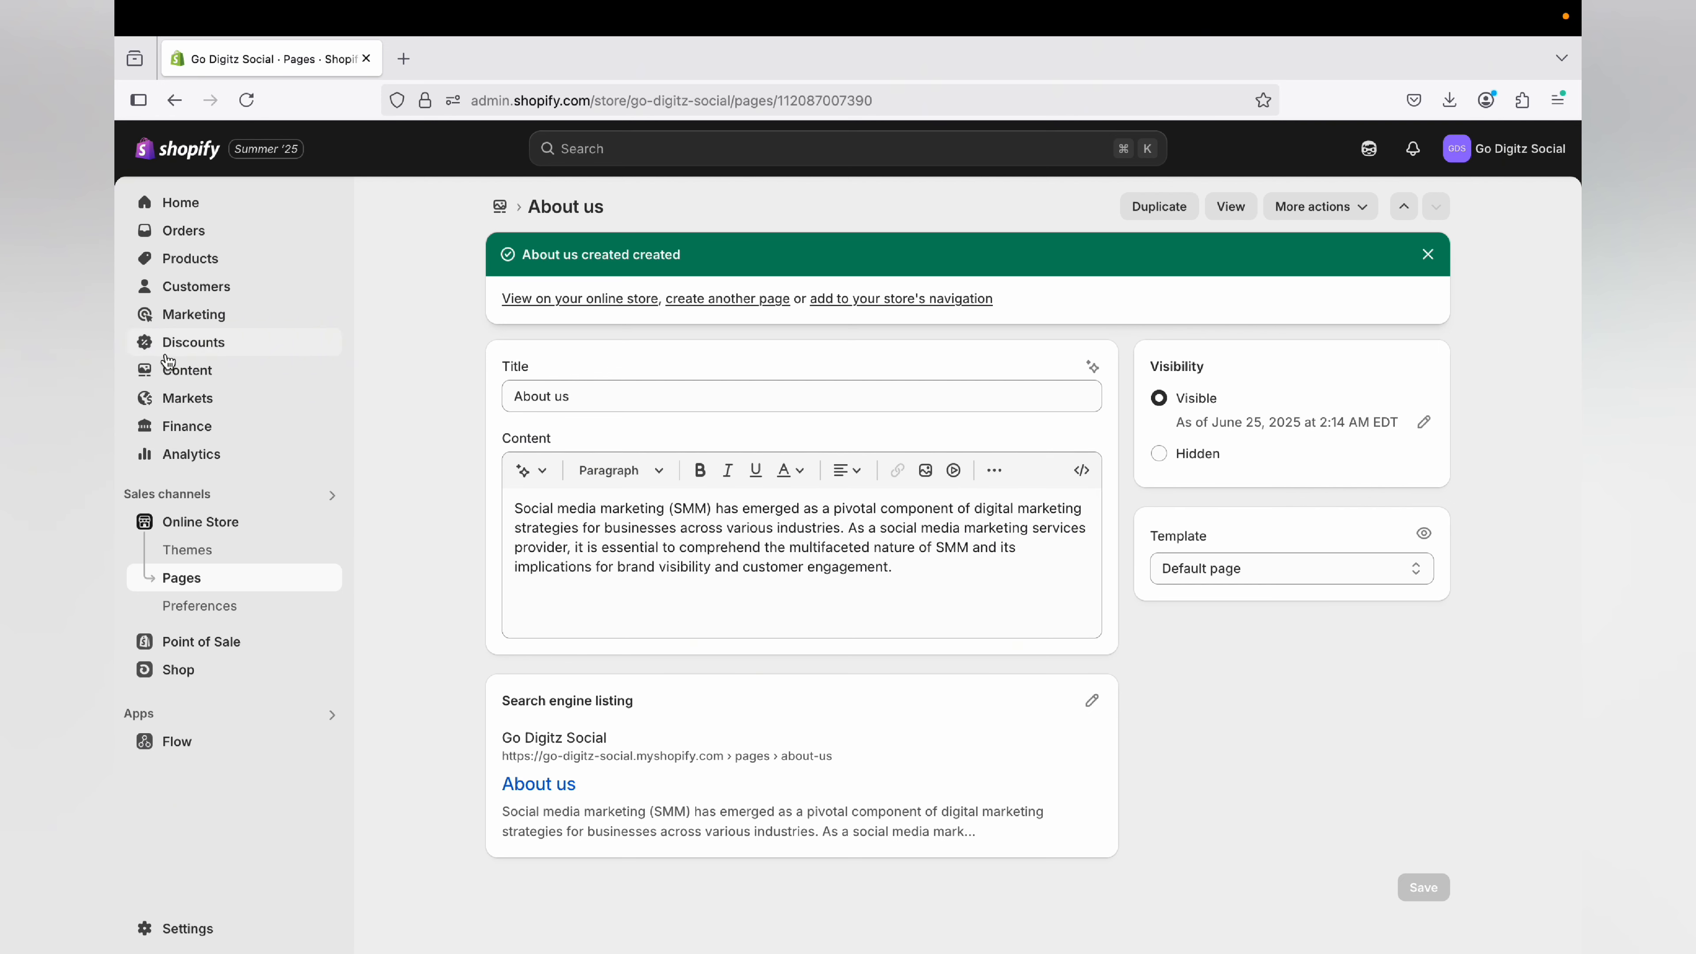
# Add an item labelled "About us" to the store's Main menu, link it to the About us page, and save the menu.
pyautogui.click(201, 378)
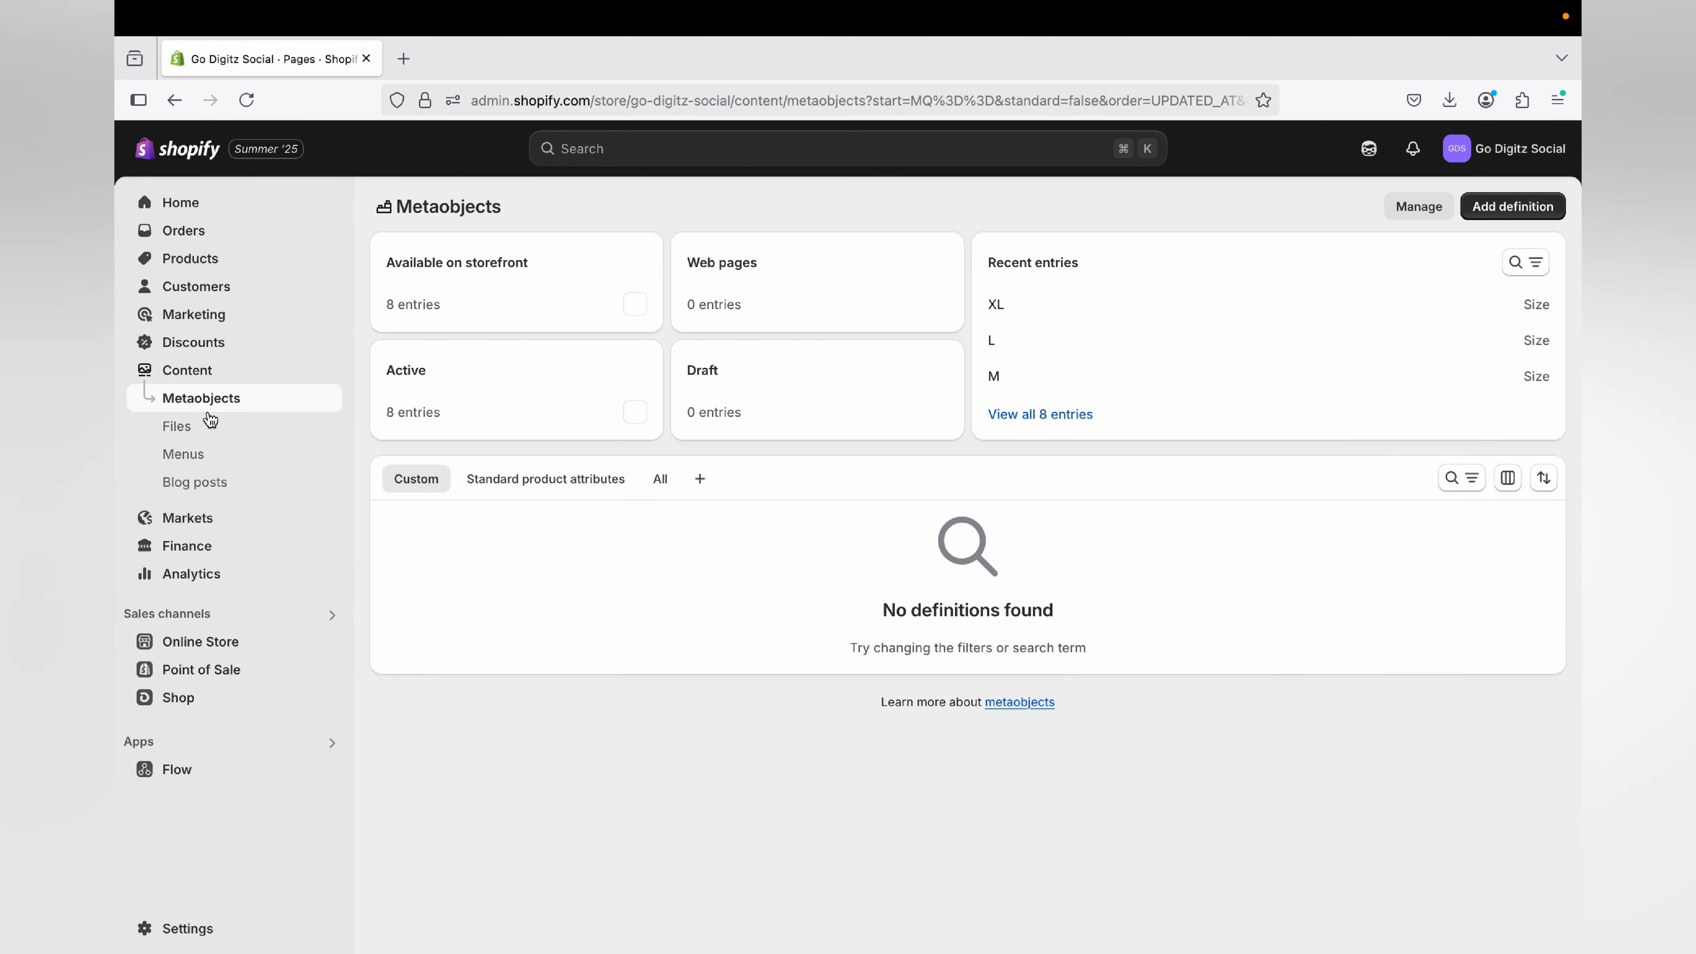
pyautogui.click(199, 456)
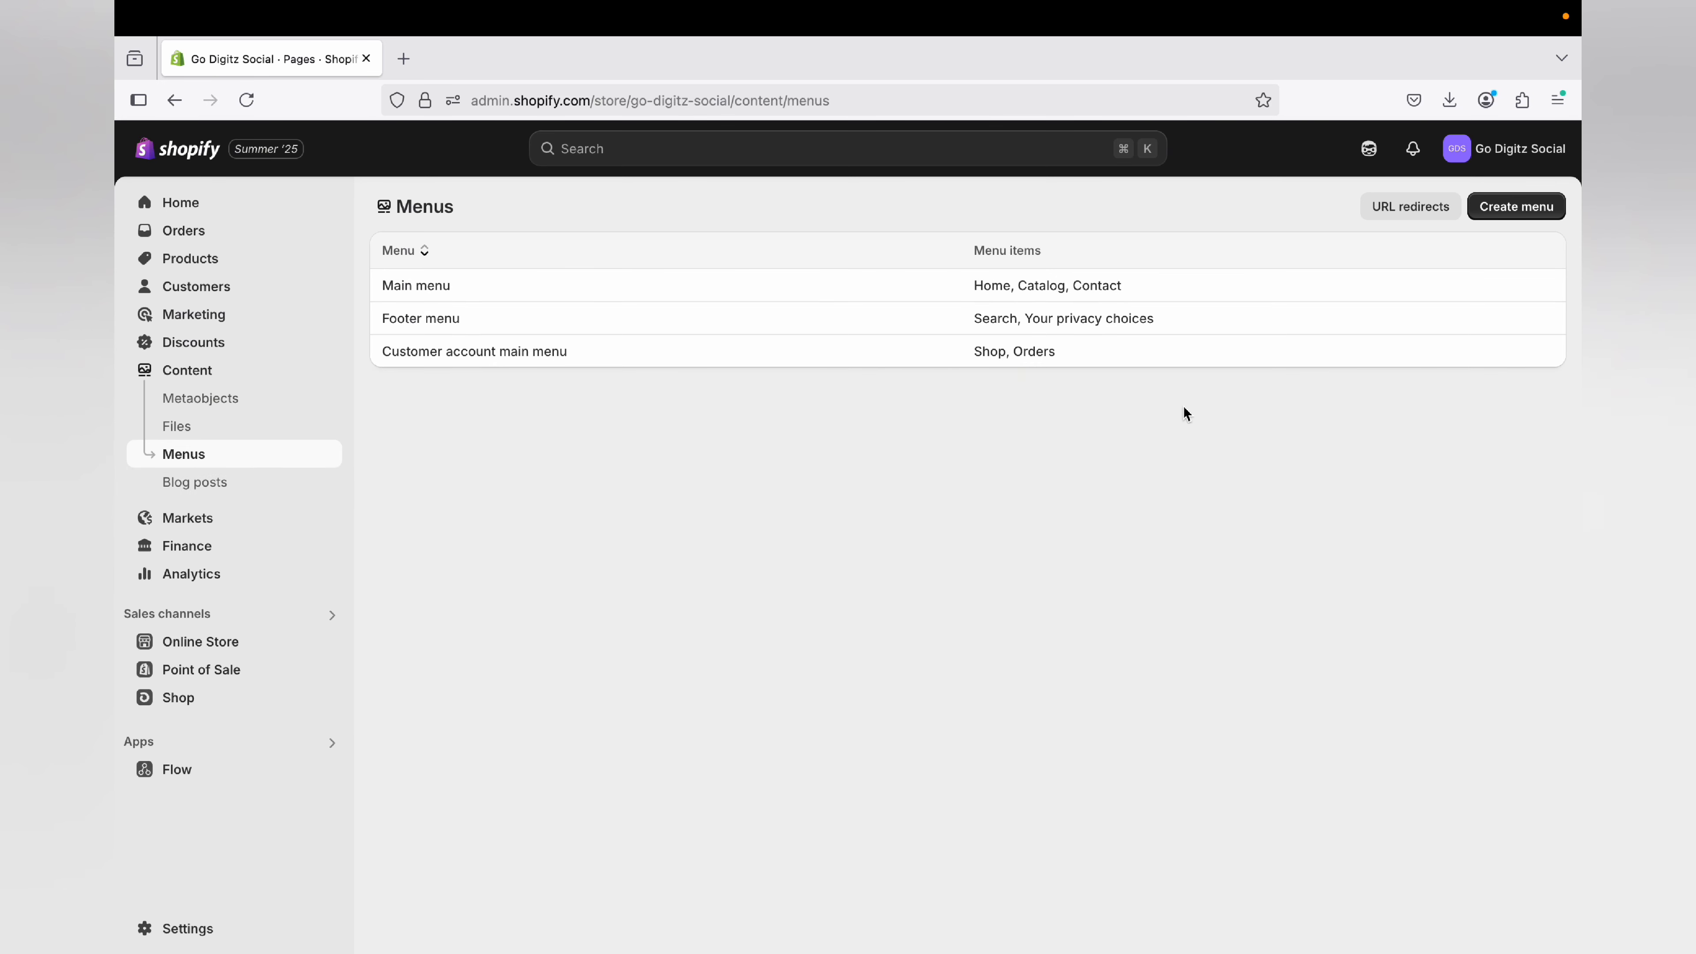
pyautogui.click(992, 291)
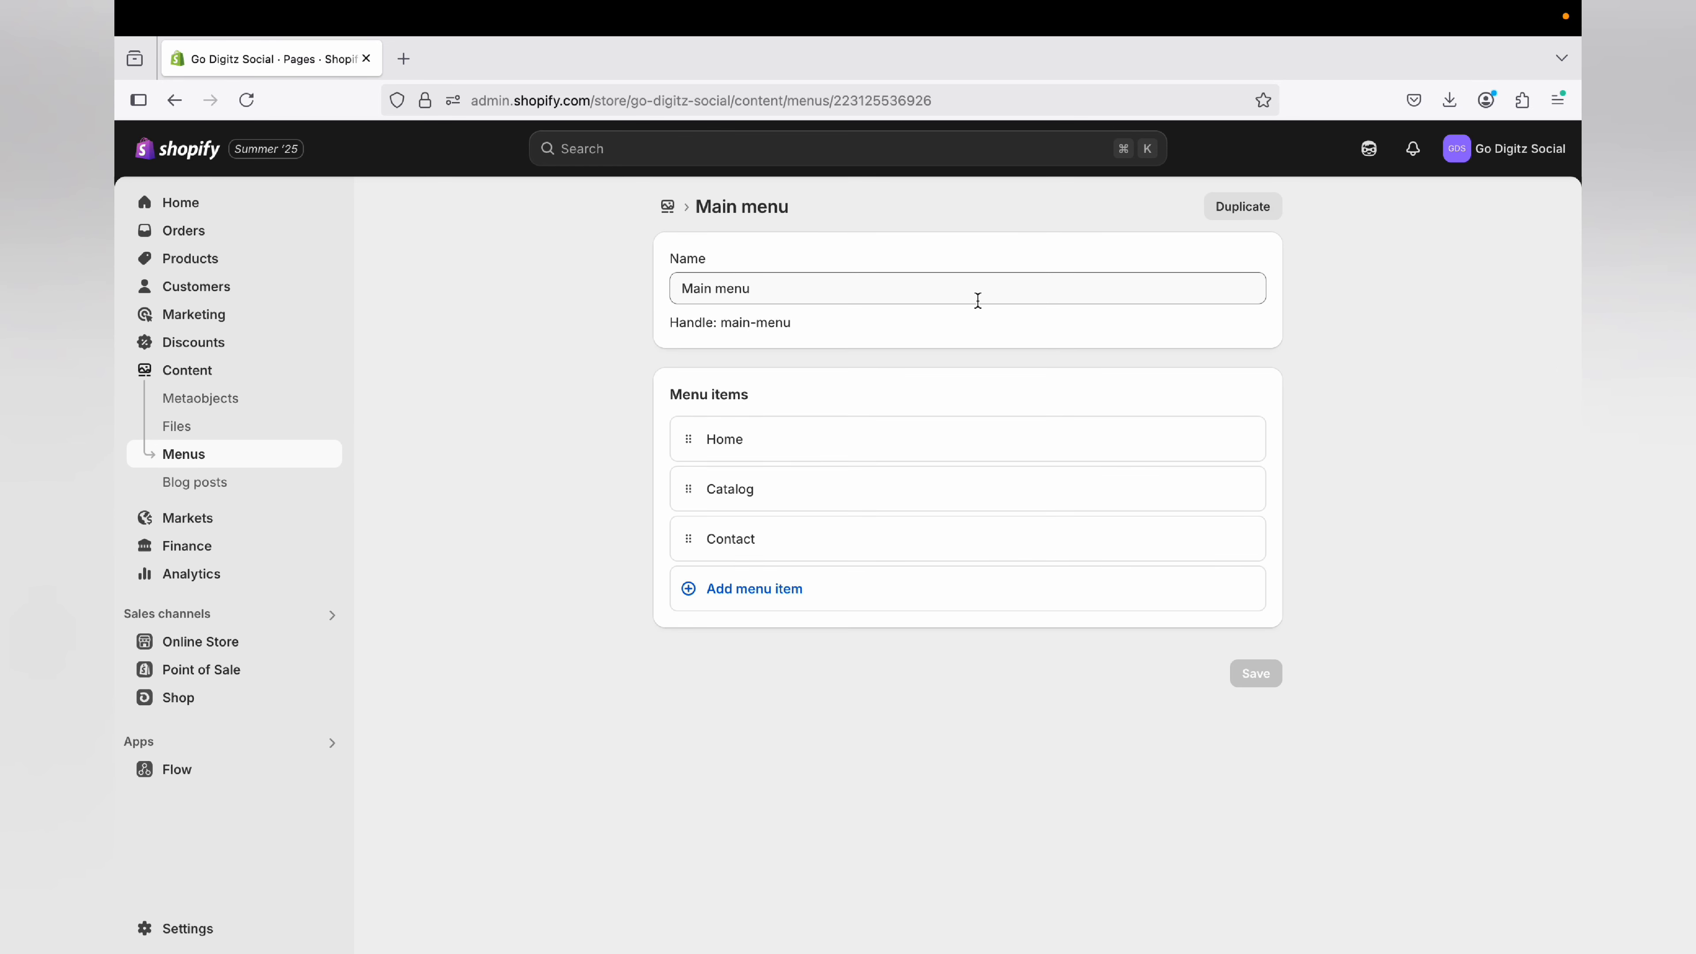
pyautogui.click(761, 597)
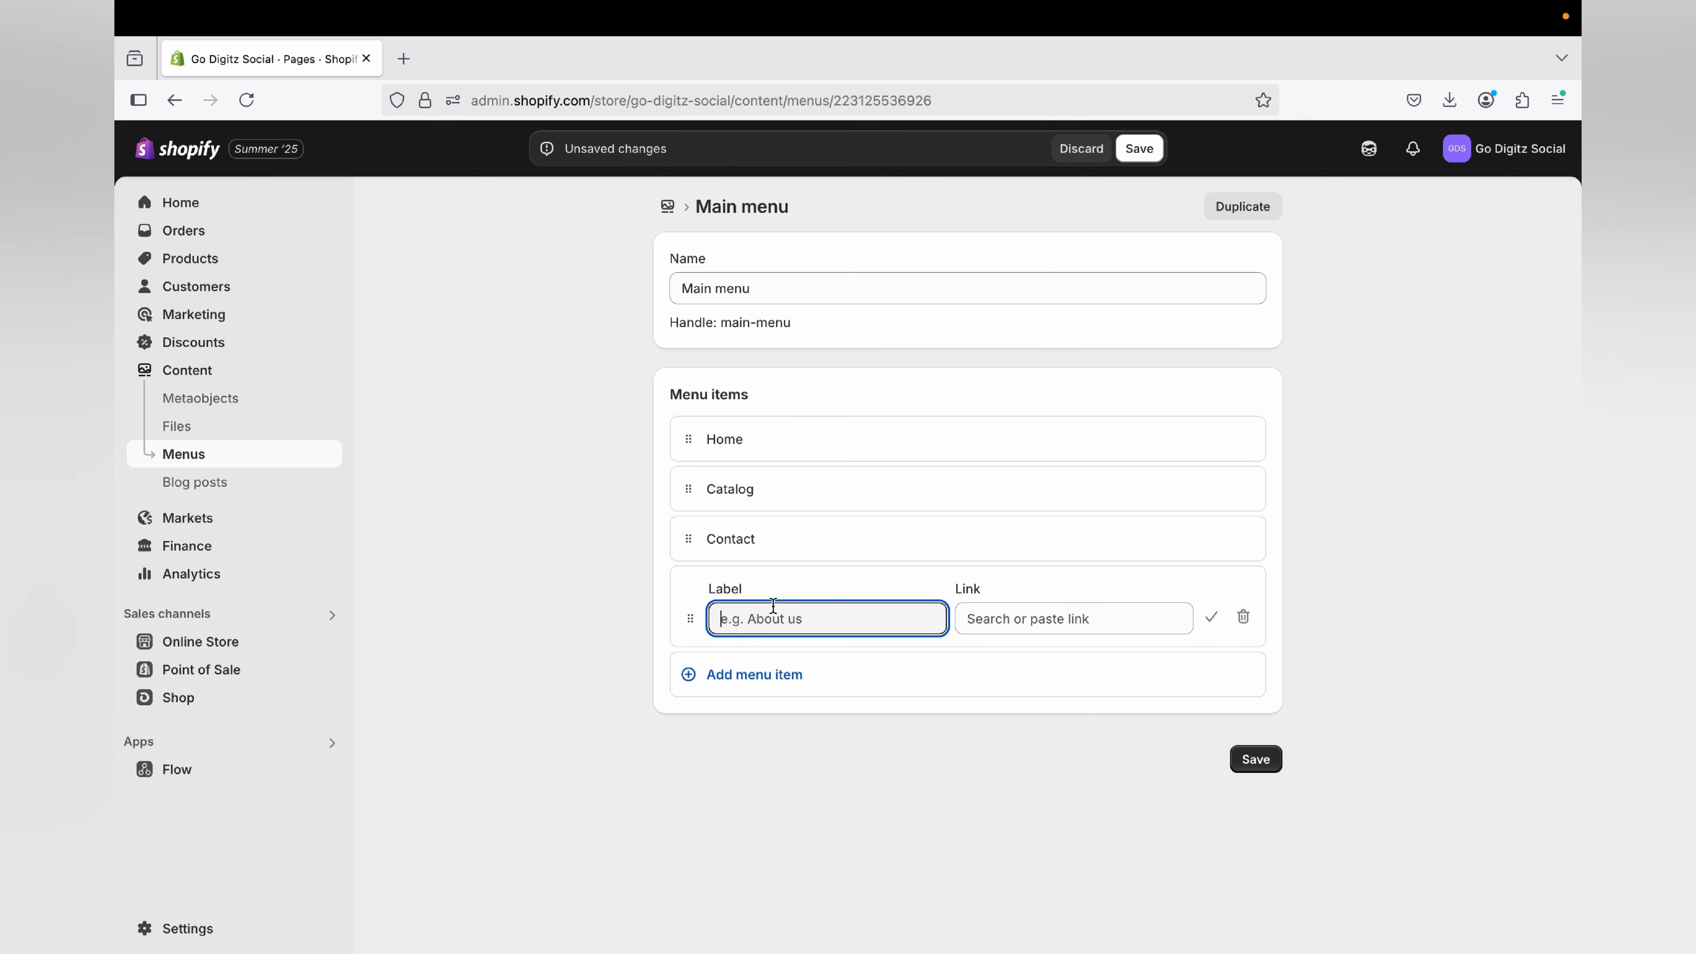
pyautogui.write('About us')
pyautogui.click(1063, 617)
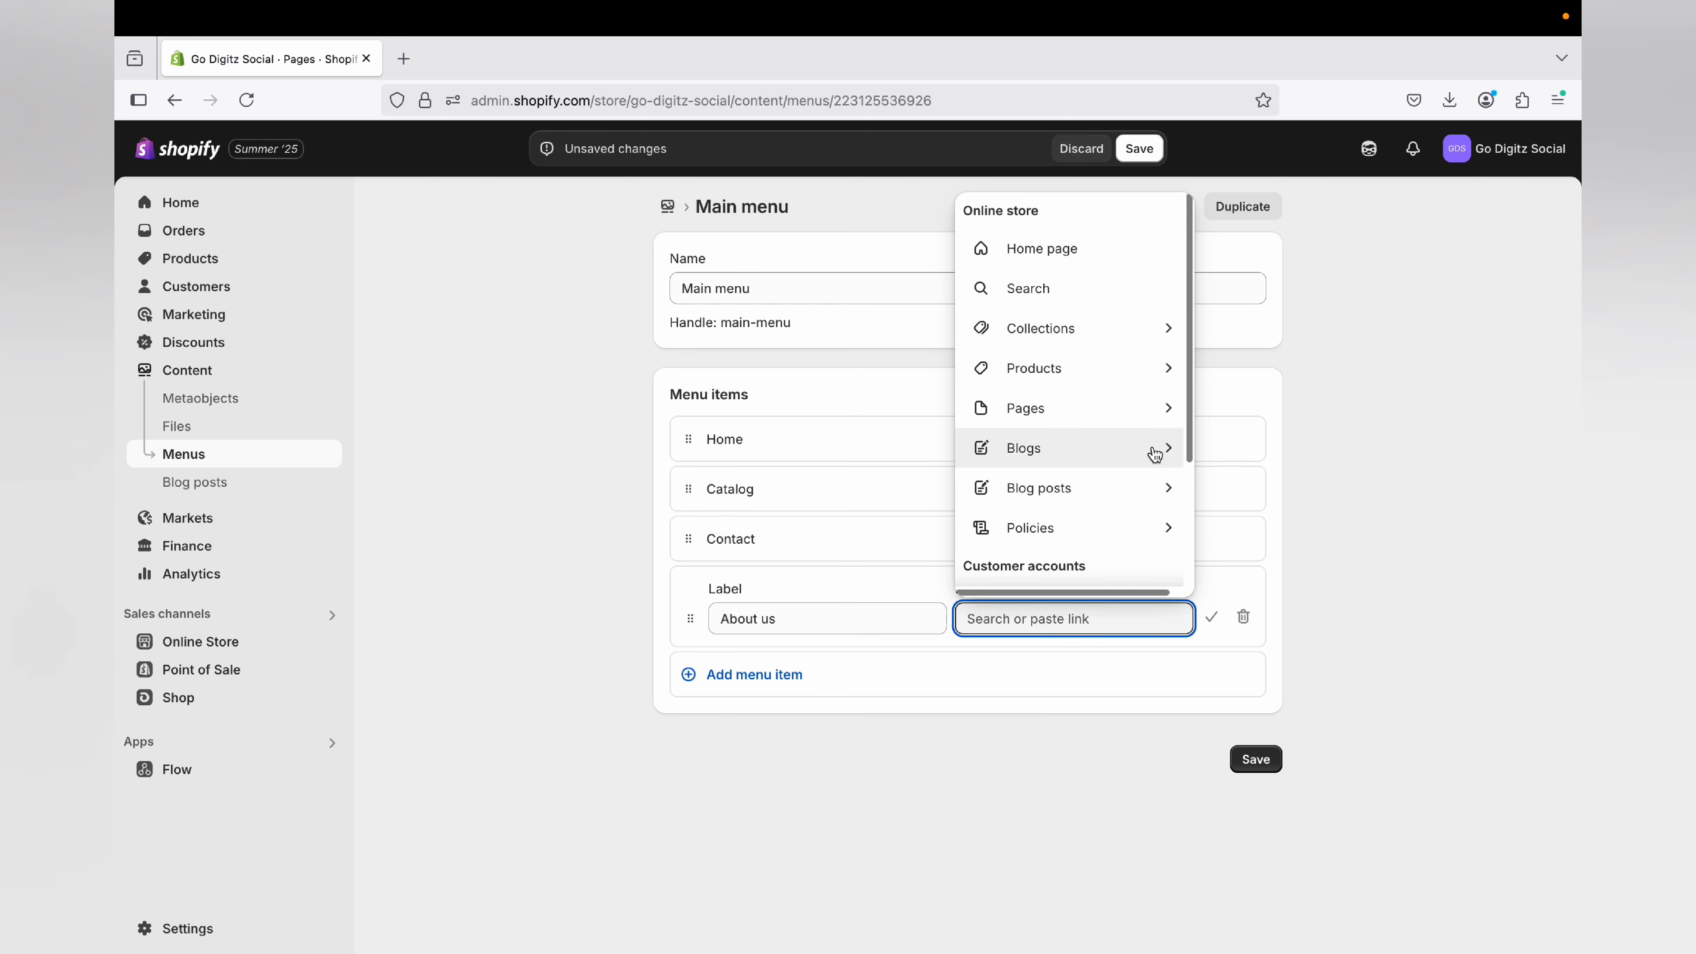
pyautogui.click(1067, 419)
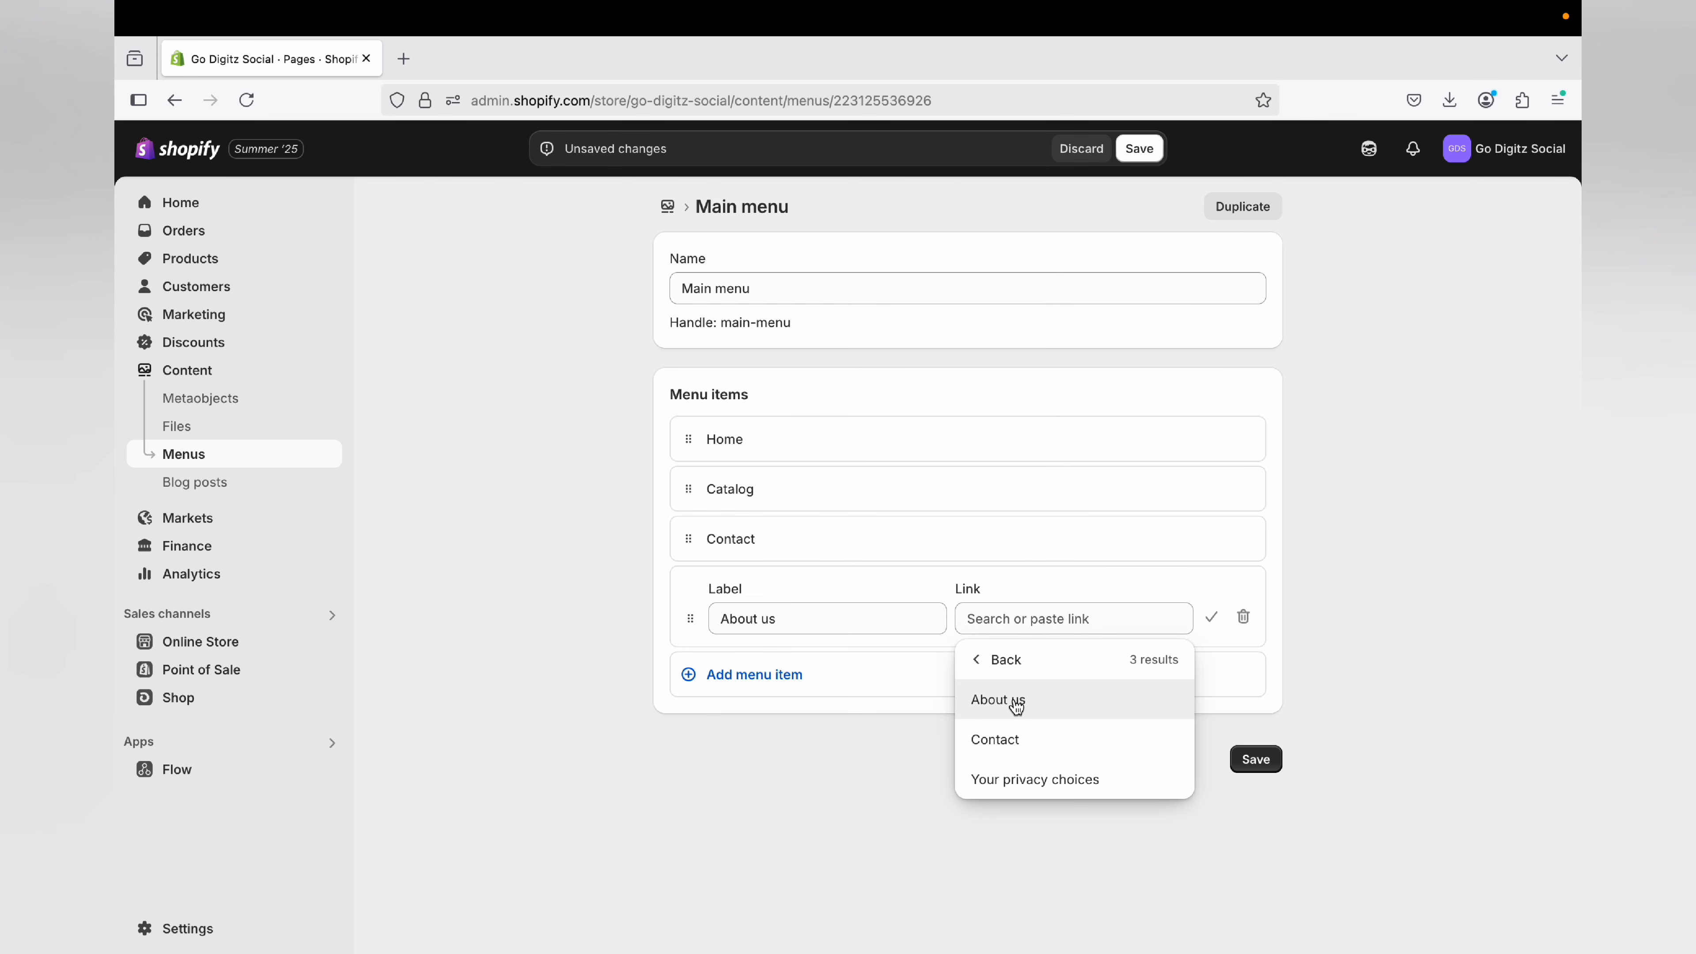
pyautogui.click(1011, 705)
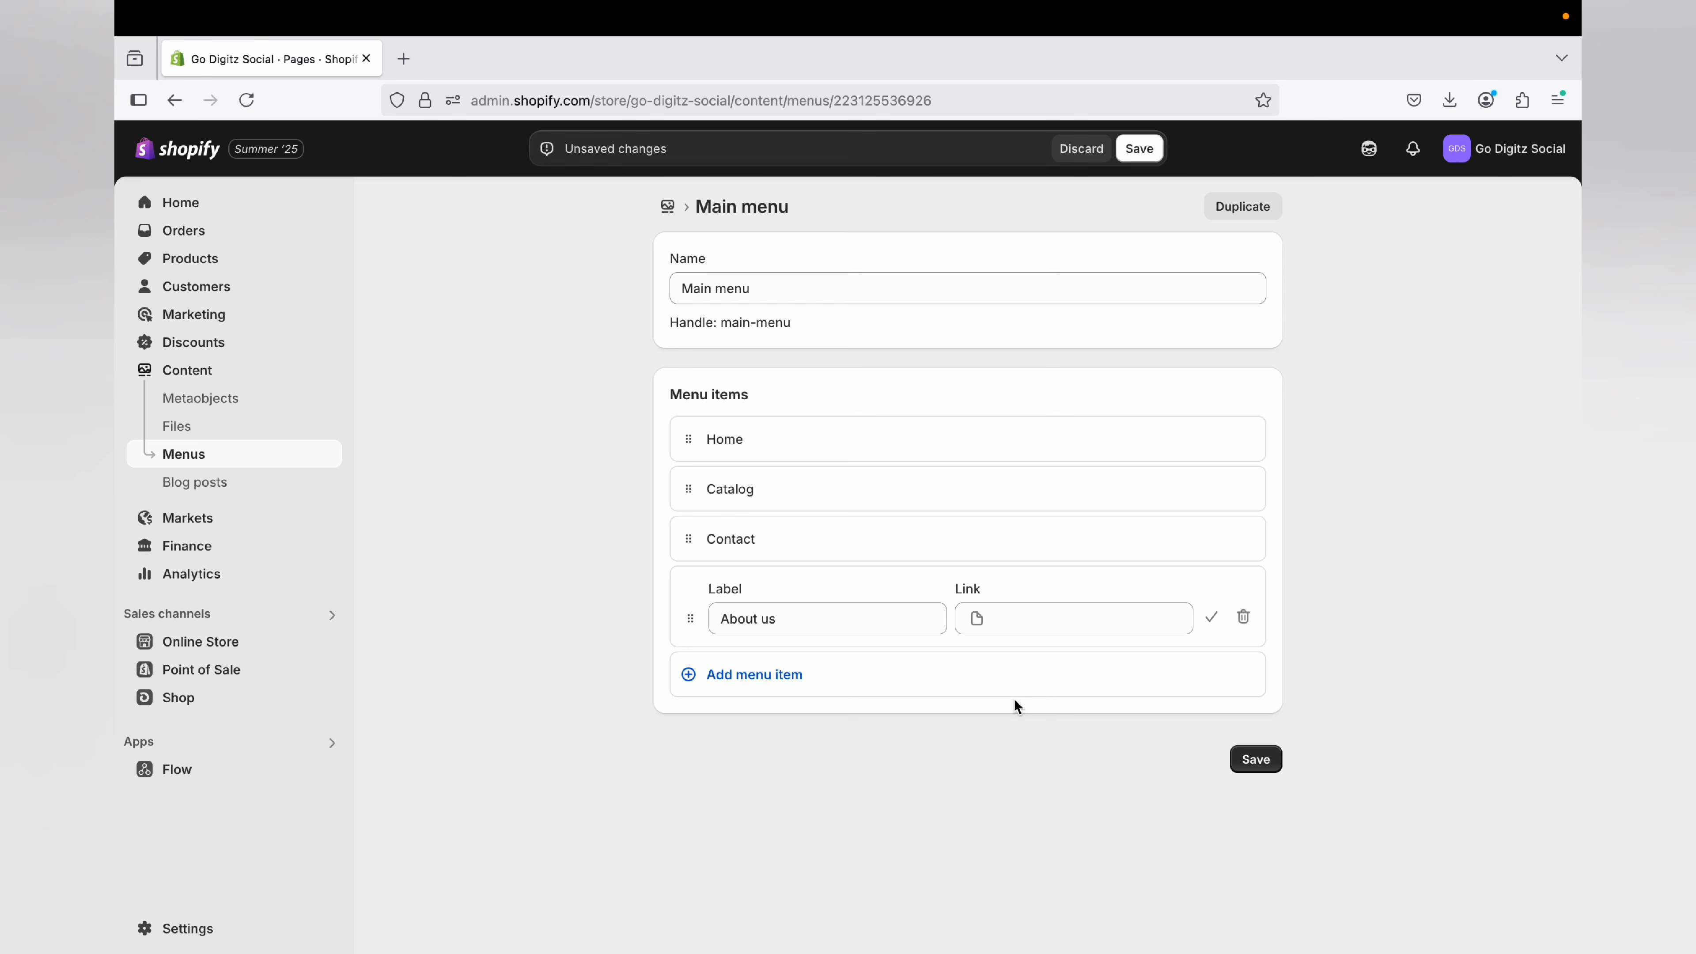
pyautogui.click(1257, 768)
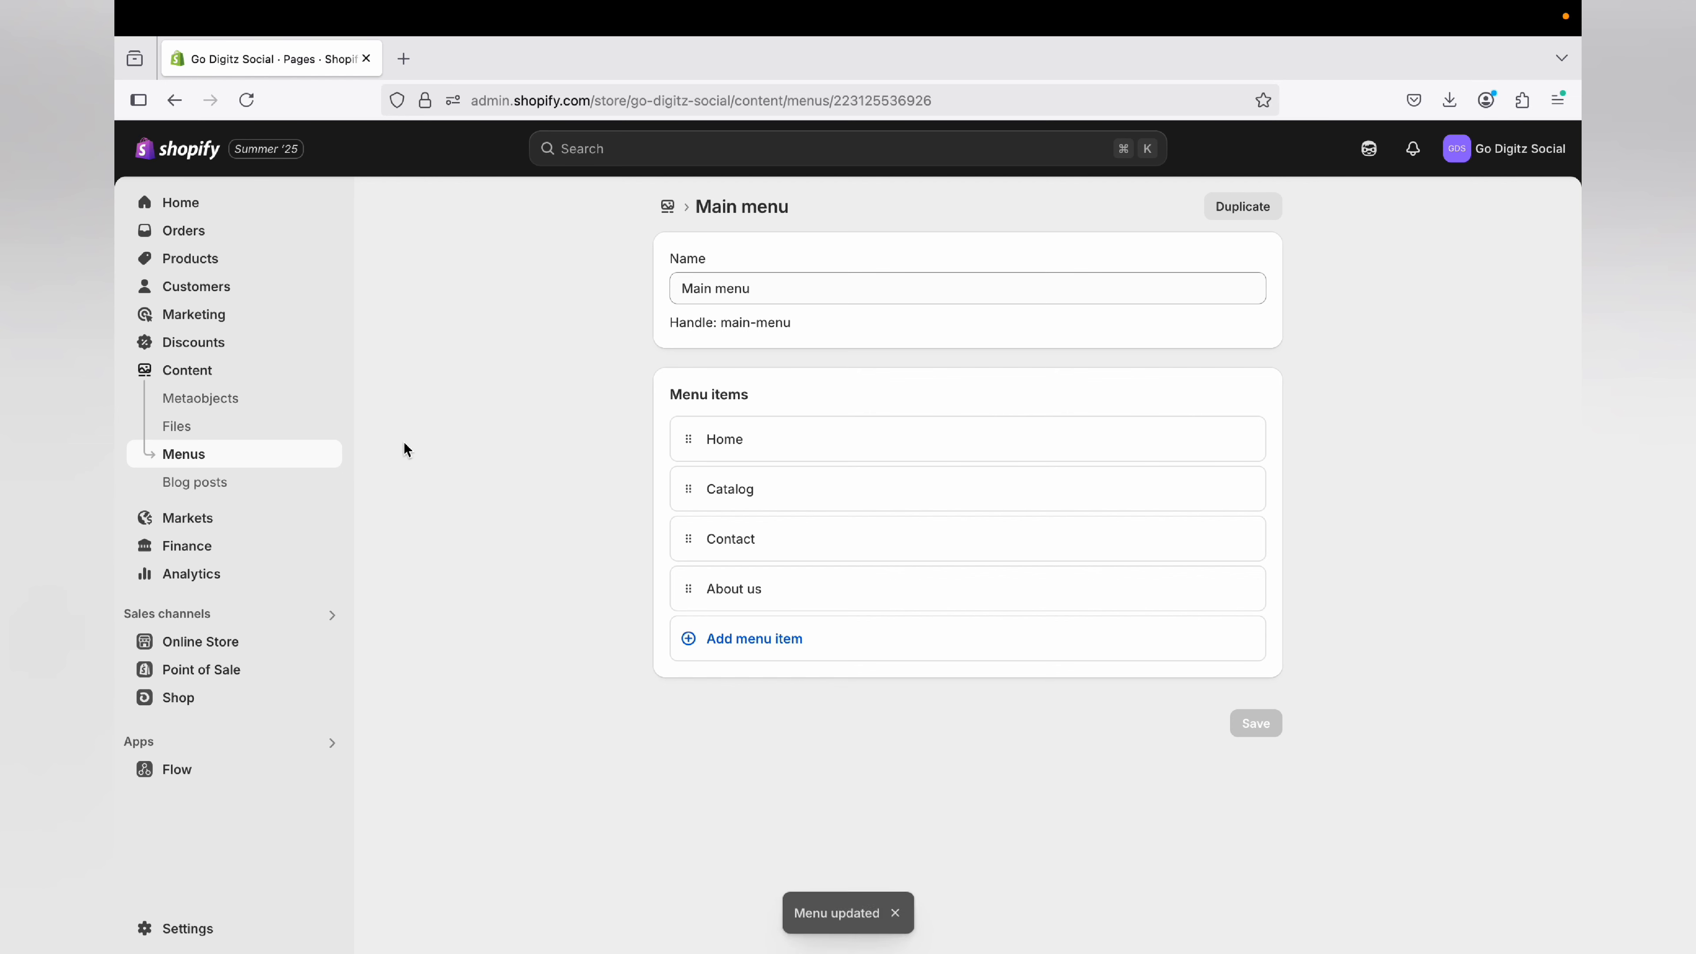
# View the live online store, check the About us page through its navigation link, and return to the Shopify admin.
pyautogui.moveTo(292, 651)
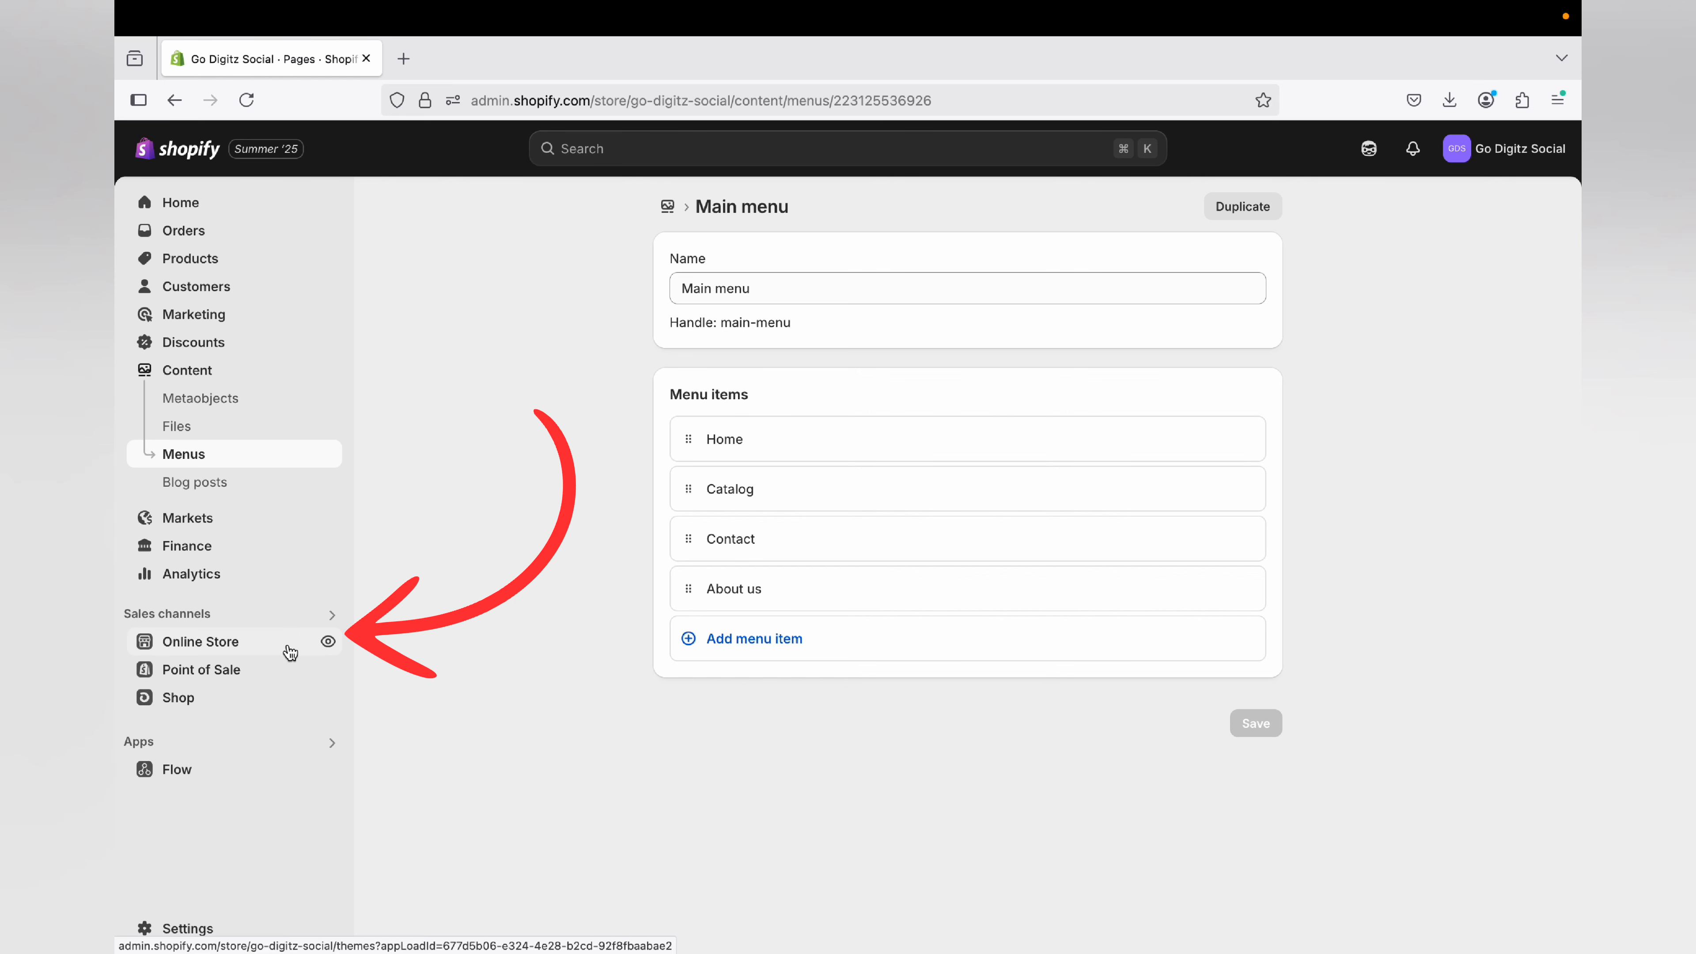
pyautogui.click(328, 642)
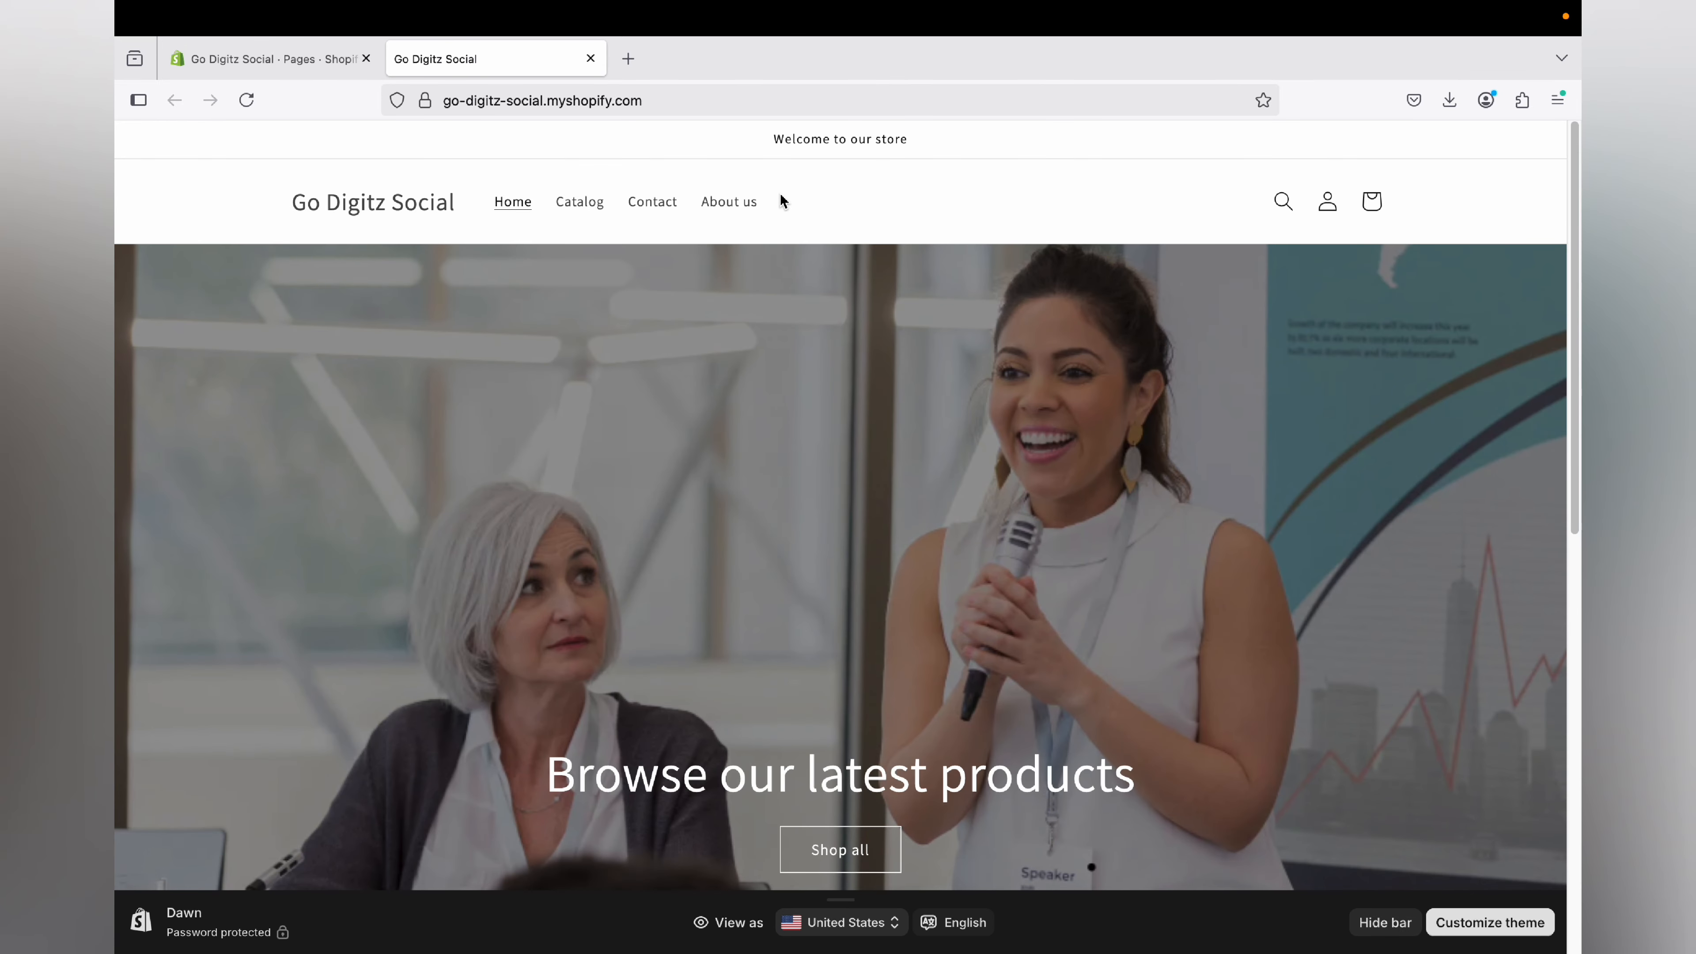
pyautogui.click(741, 203)
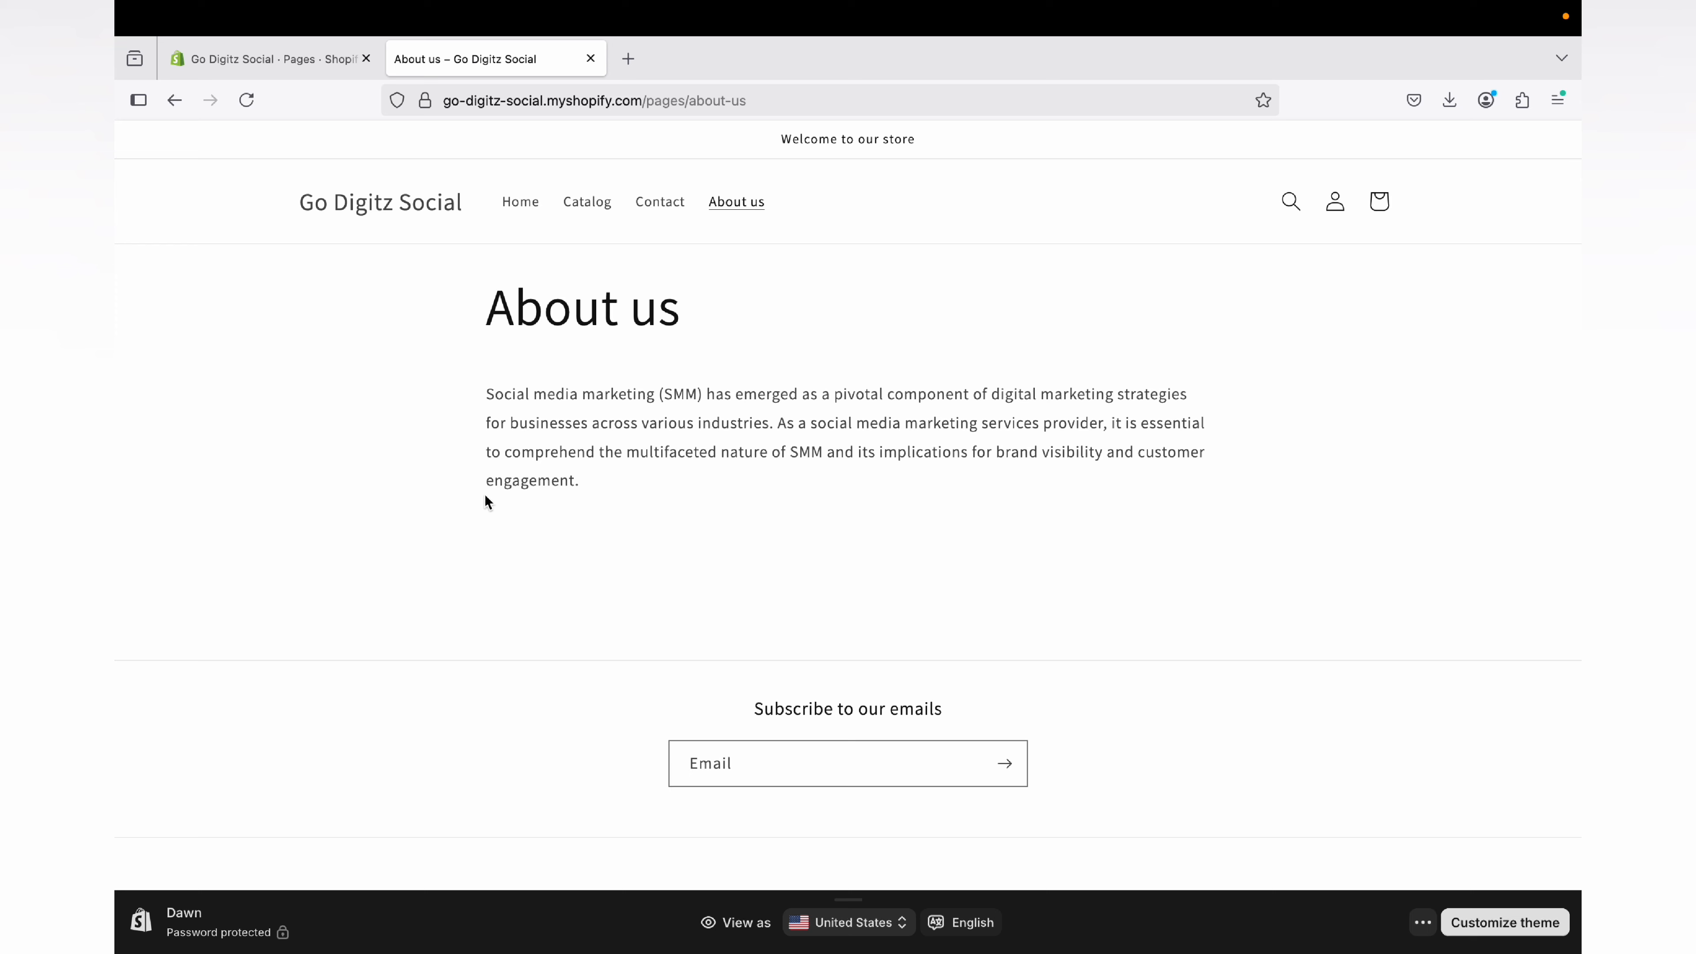
pyautogui.click(302, 67)
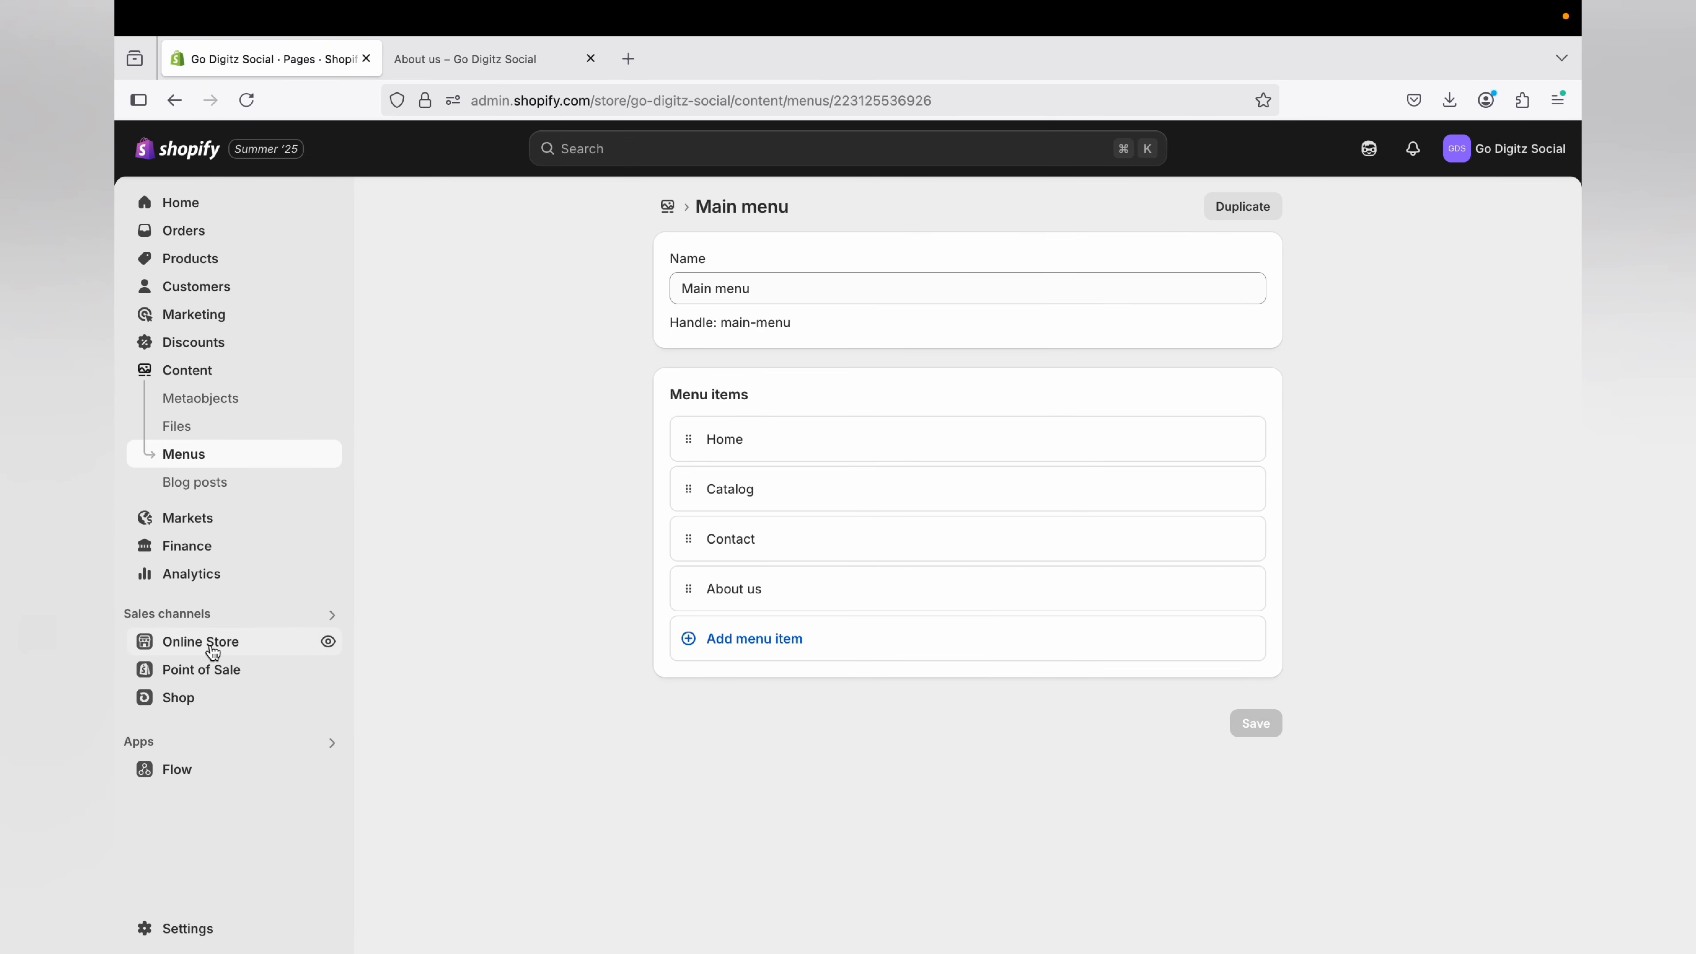
# Open the current Dawn theme for customization and bring up the About us page in the theme editor's preview.
pyautogui.click(229, 651)
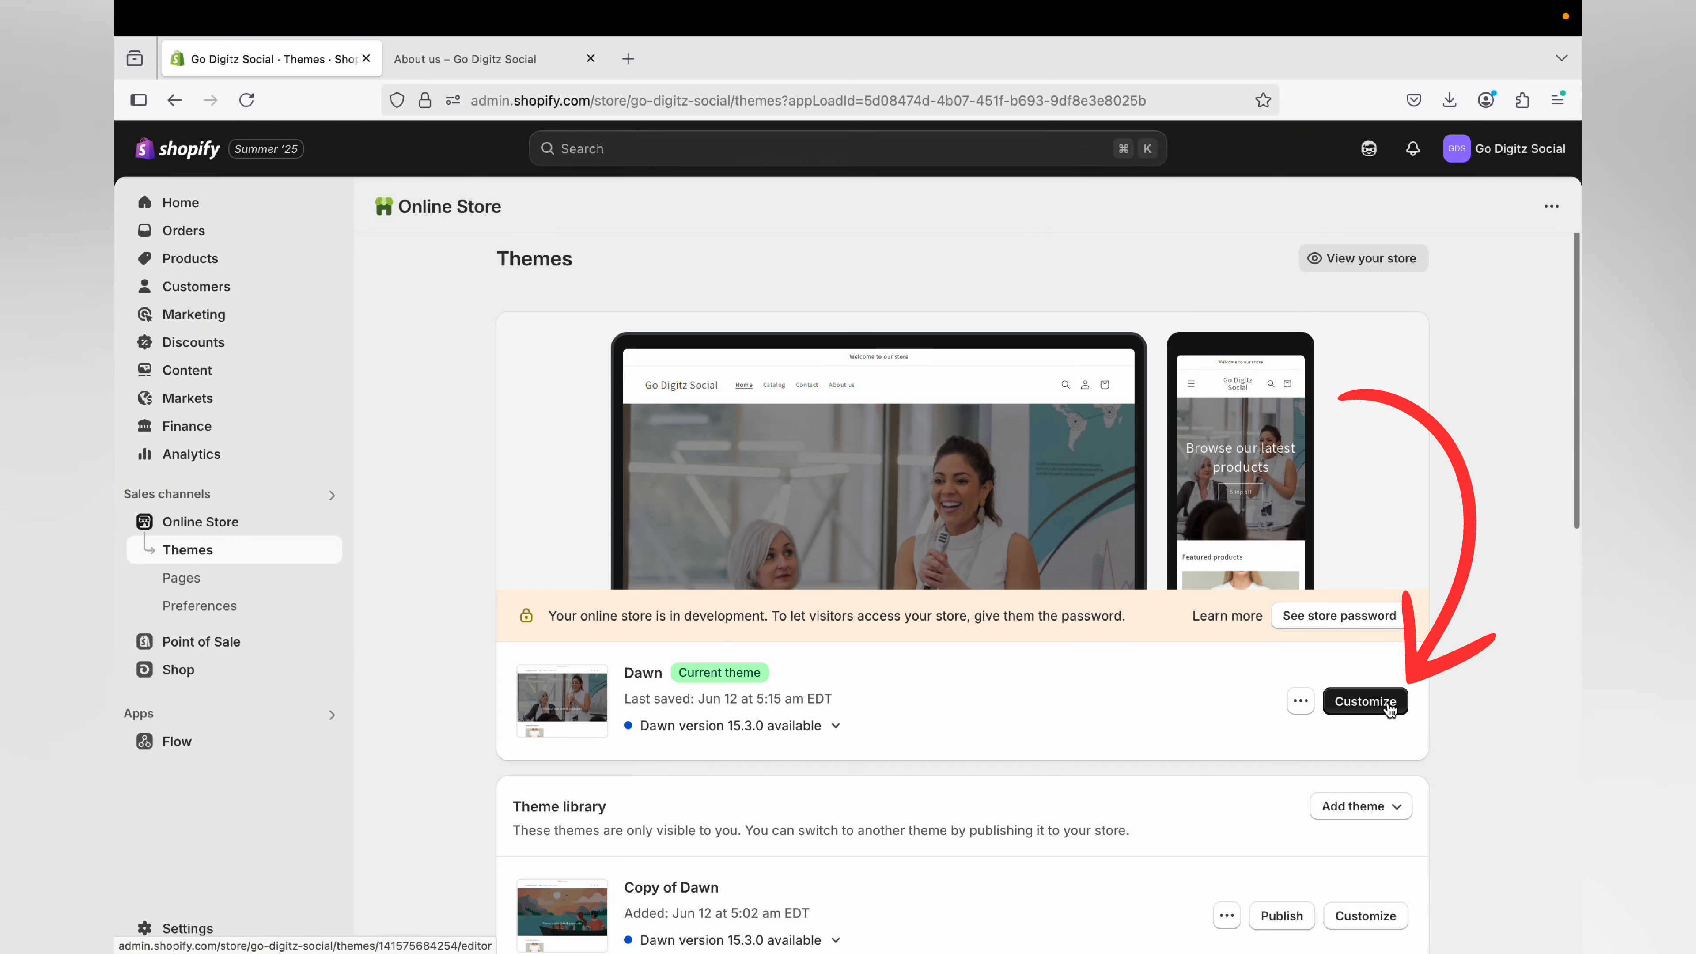
pyautogui.click(1384, 713)
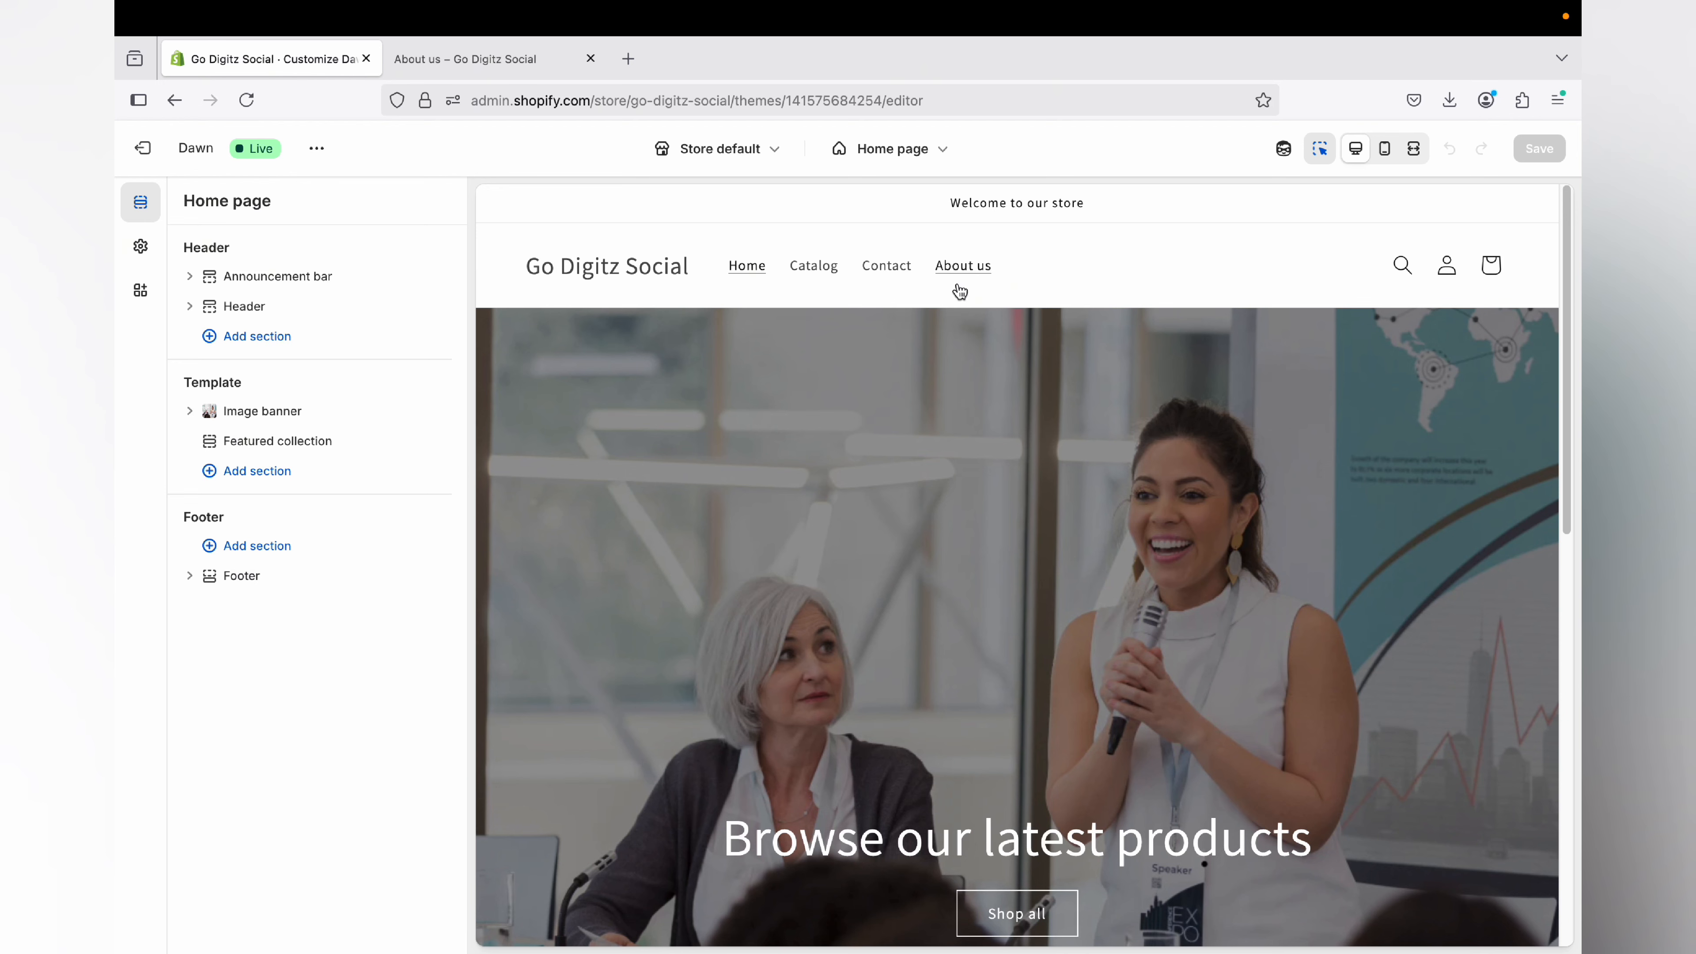
pyautogui.click(974, 274)
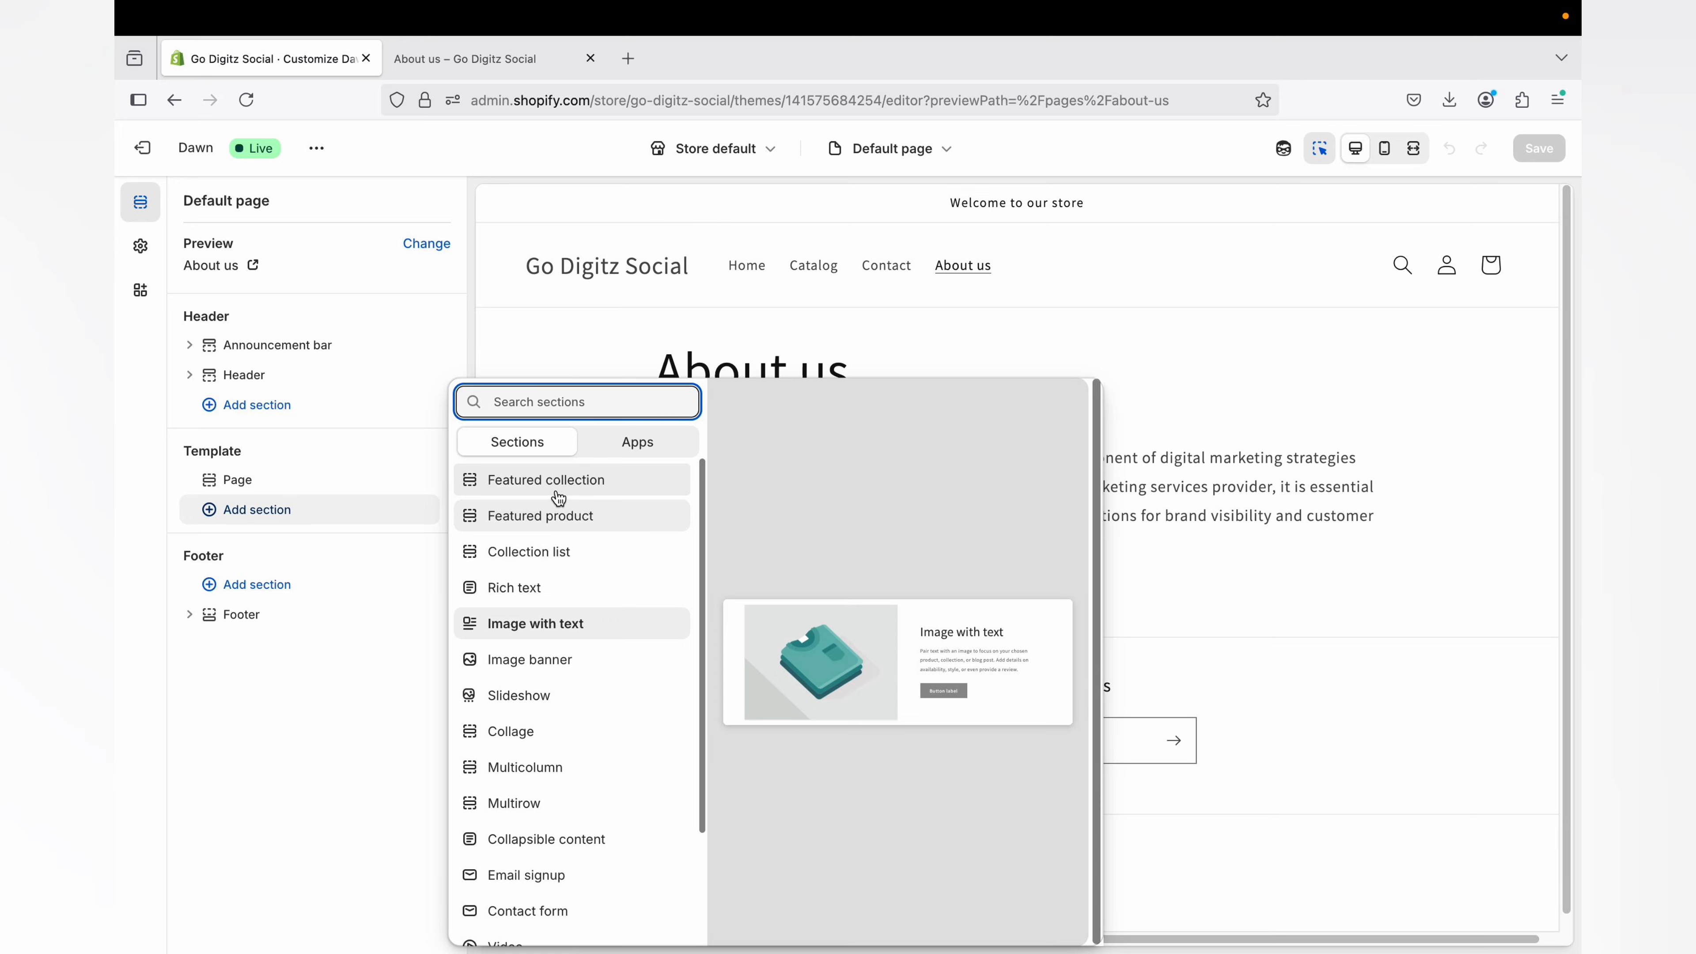
# Add a Featured collection section to the About us page's template, review it in the preview, and leave the section's settings.
pyautogui.press('Escape')
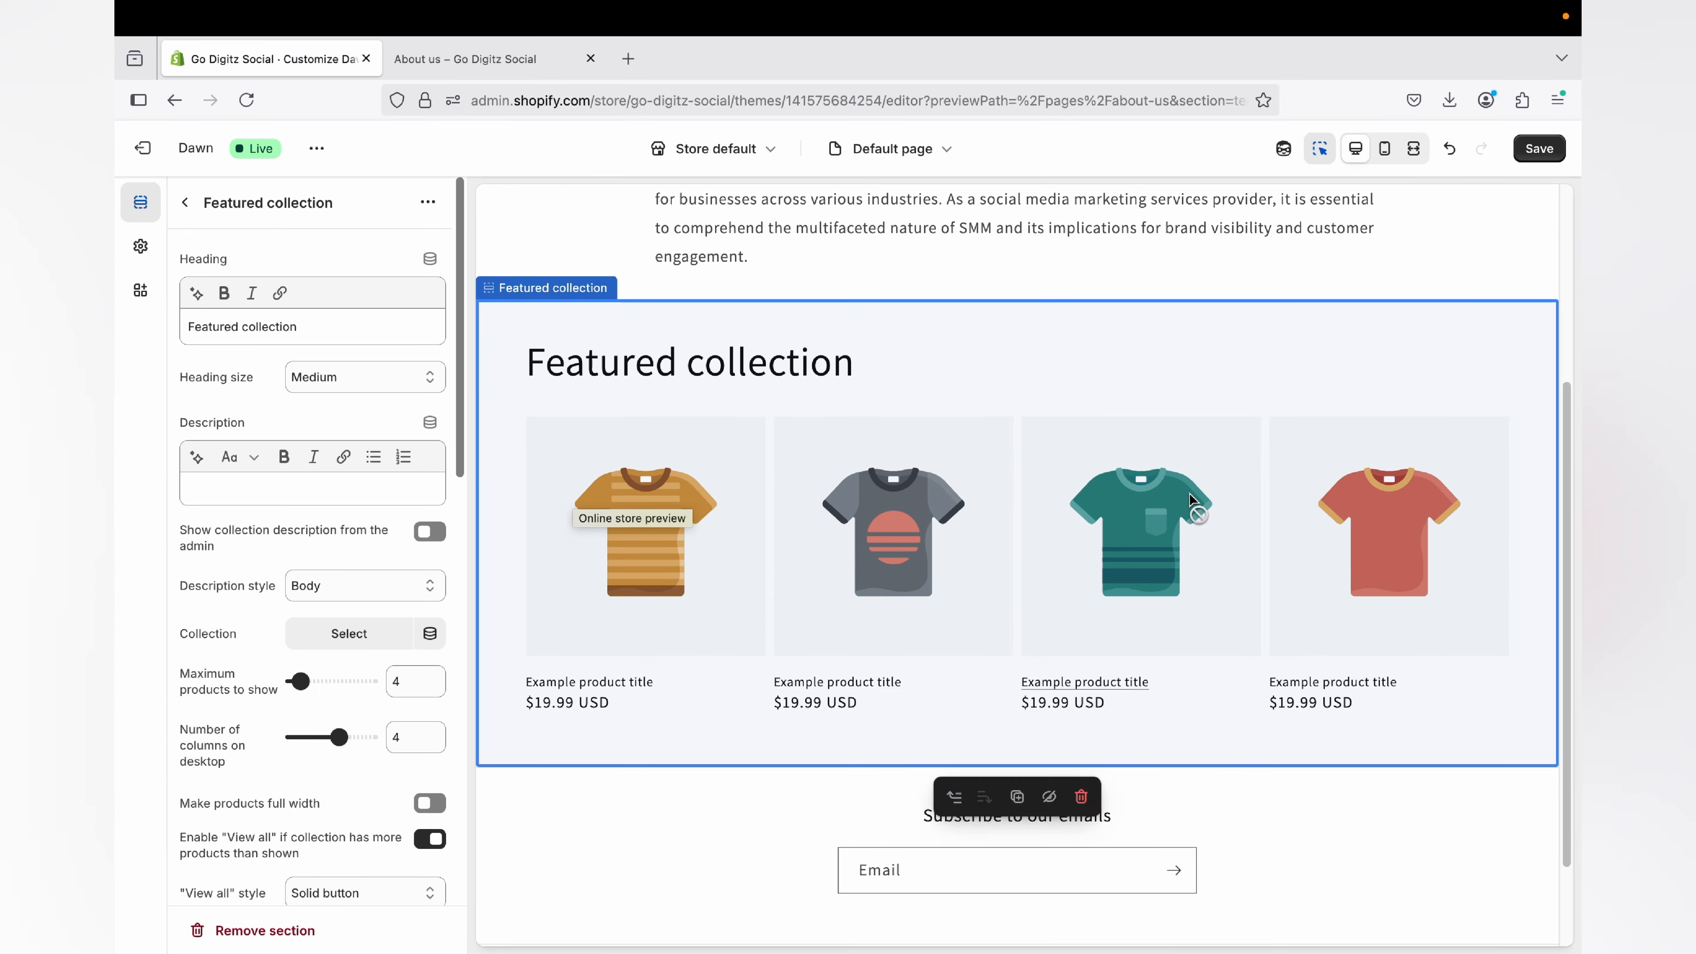
pyautogui.scroll(5, 1168, 501)
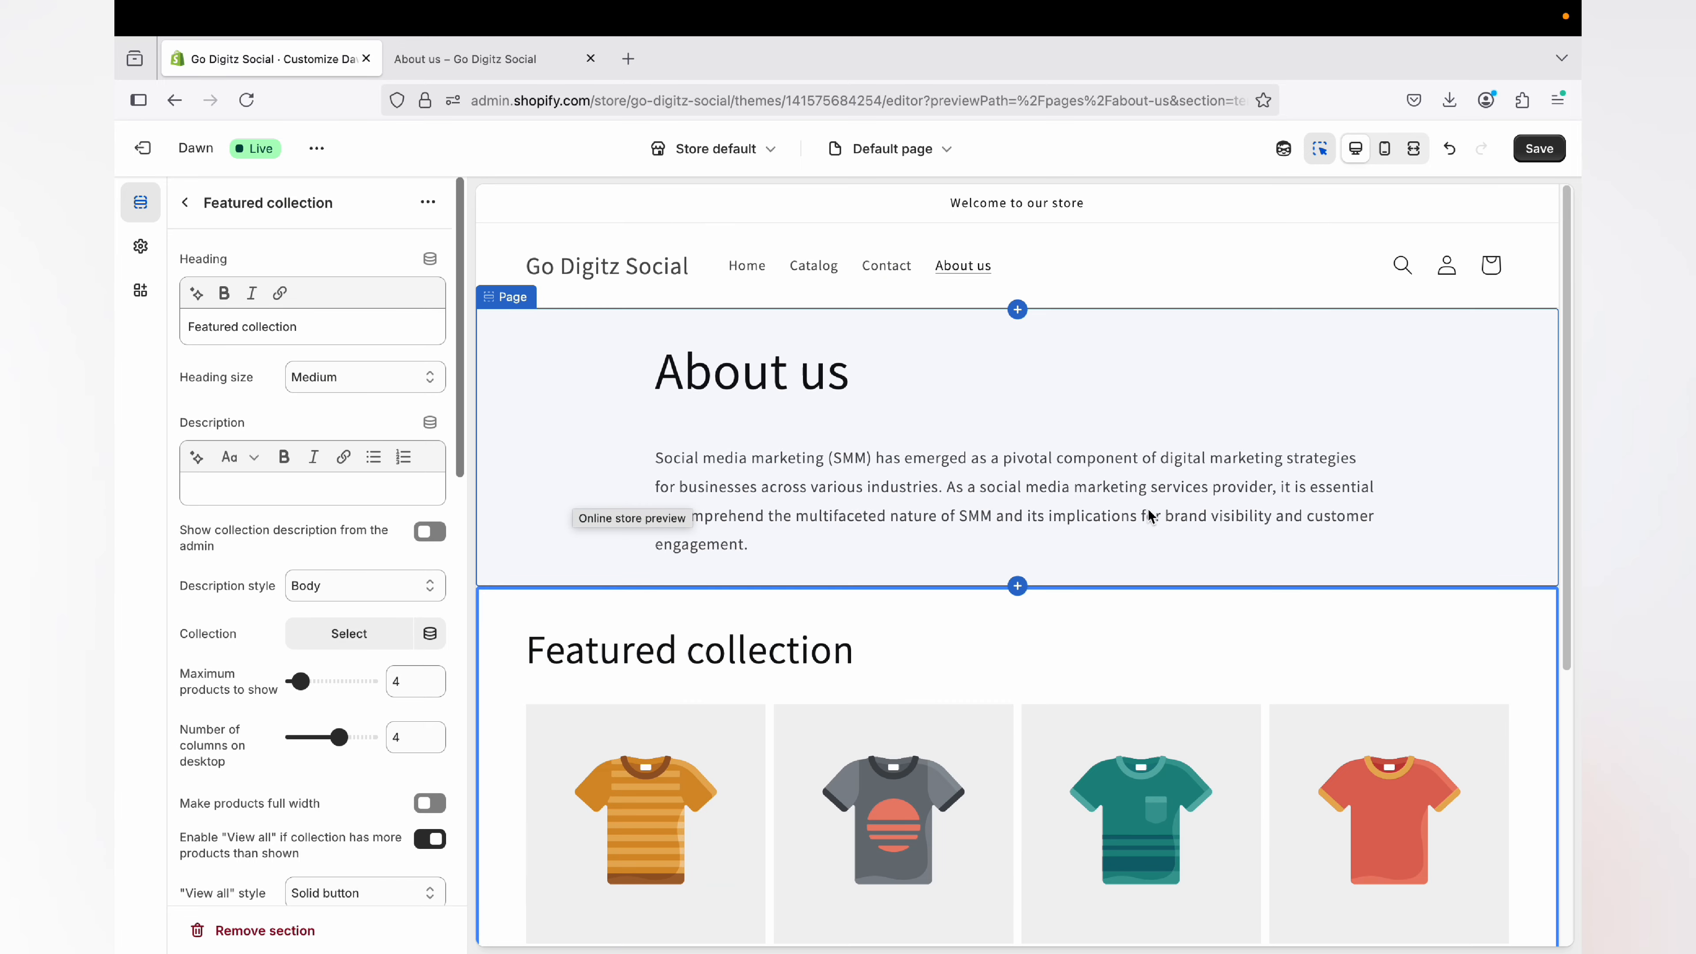
pyautogui.scroll(-6, 1259, 632)
pyautogui.scroll(7, 1270, 628)
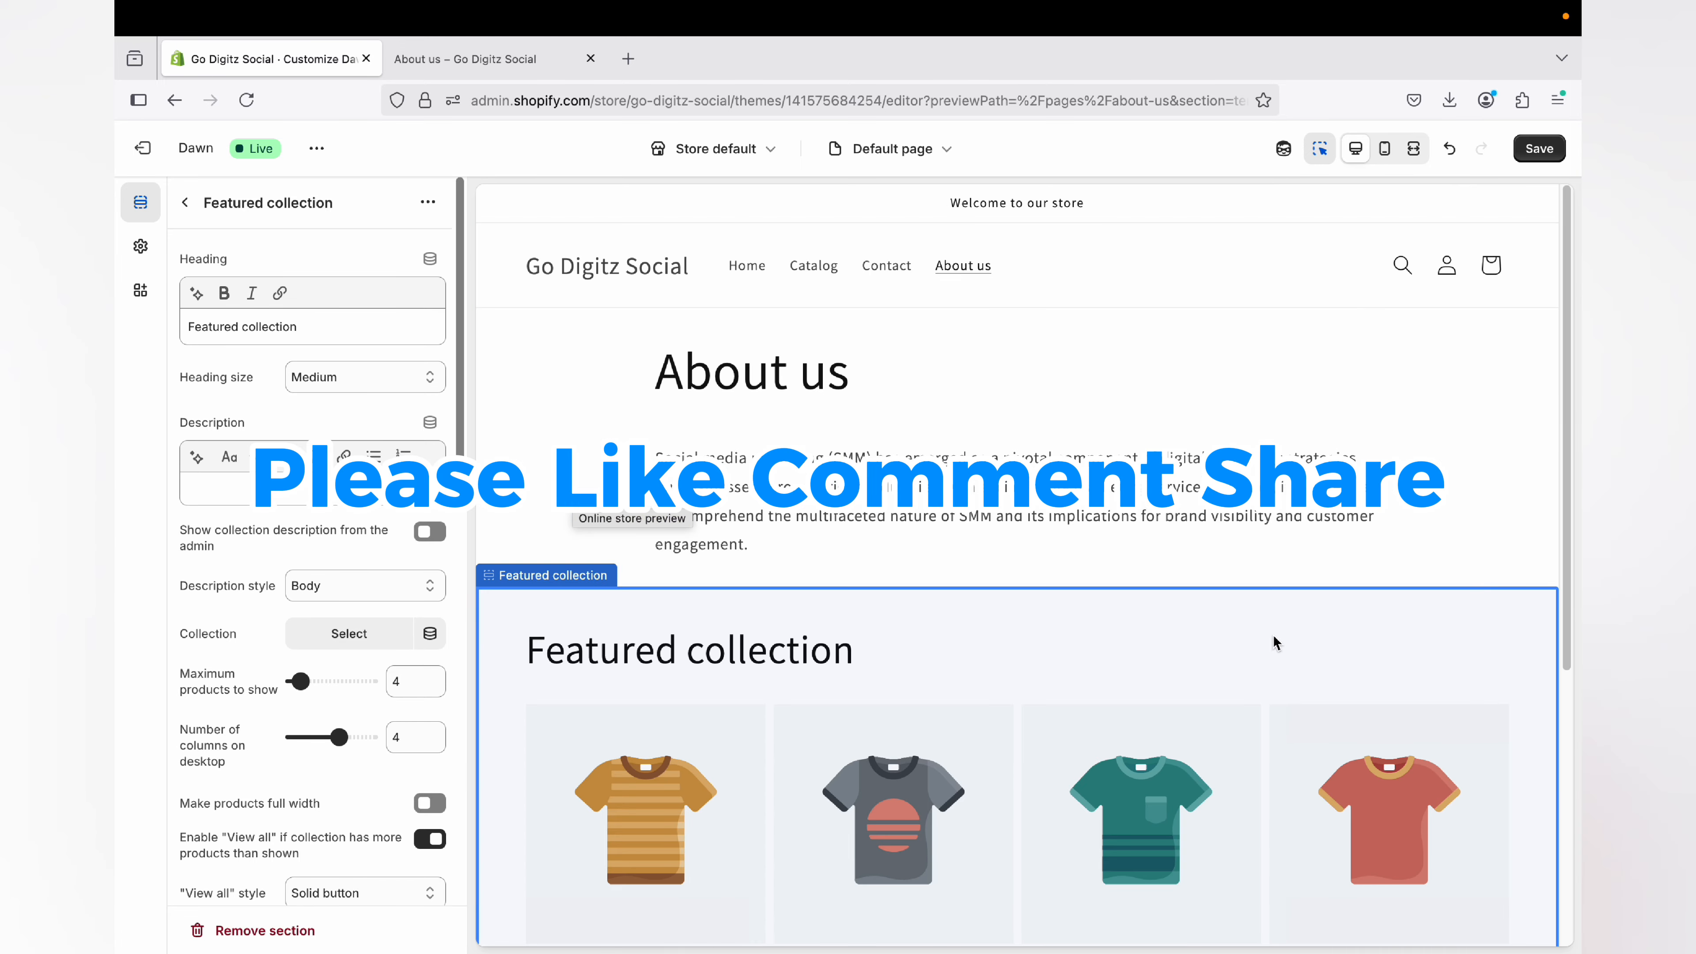
pyautogui.scroll(-3, 696, 519)
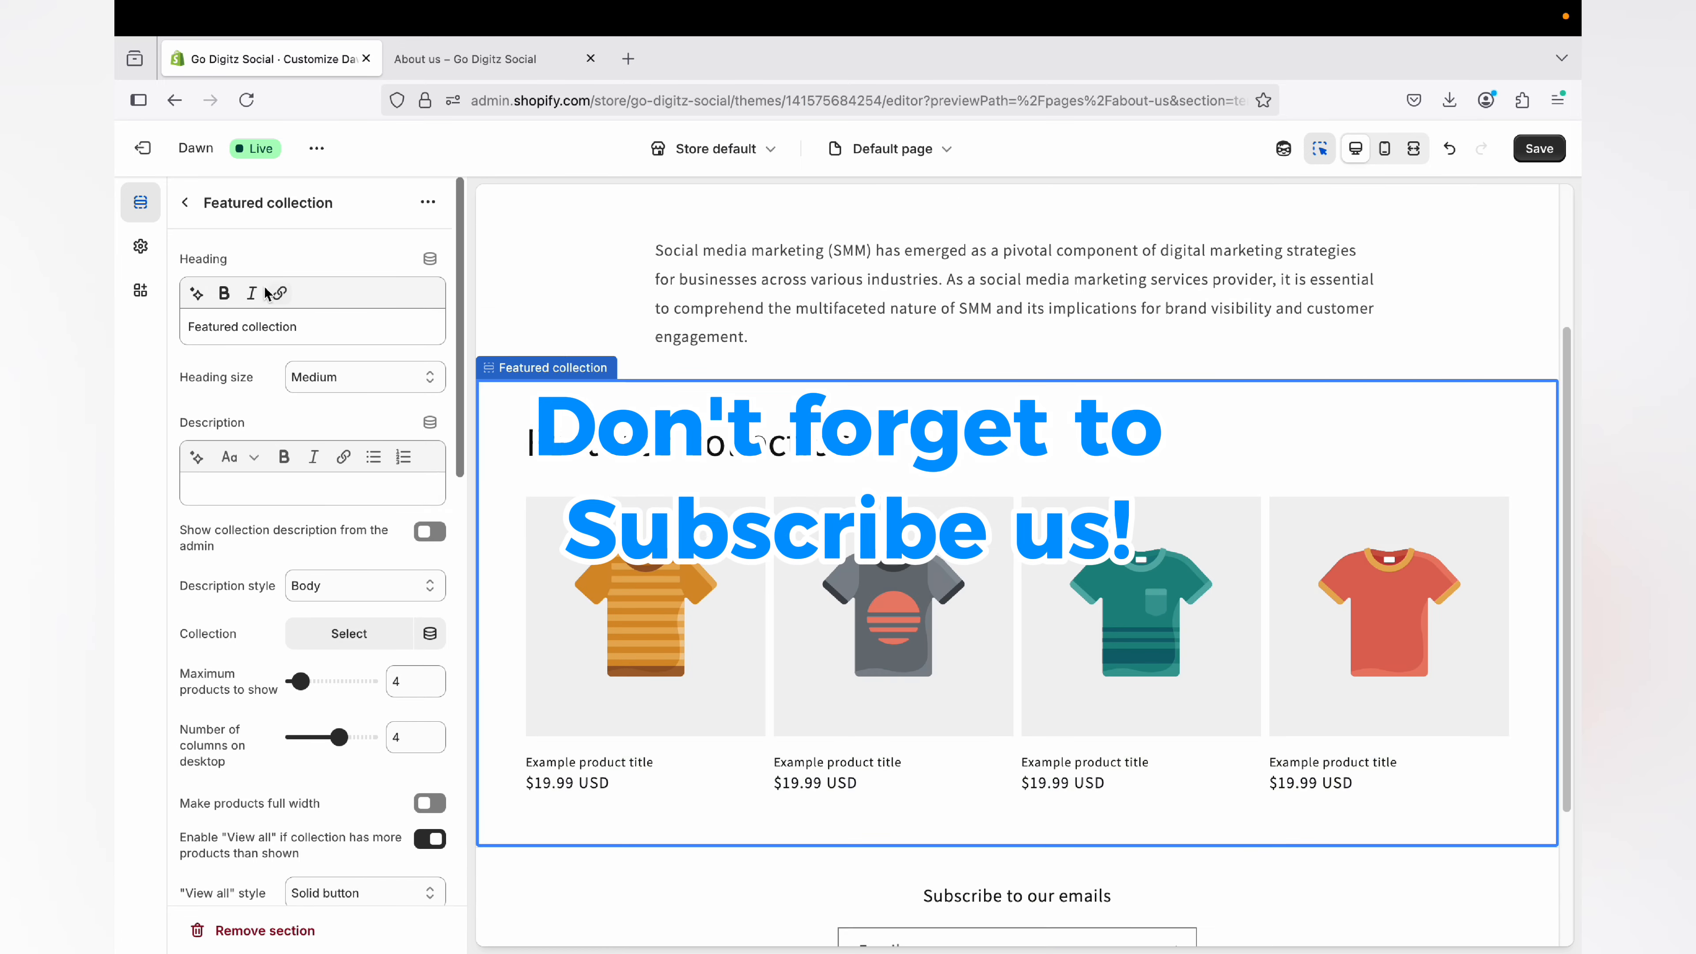
pyautogui.click(185, 204)
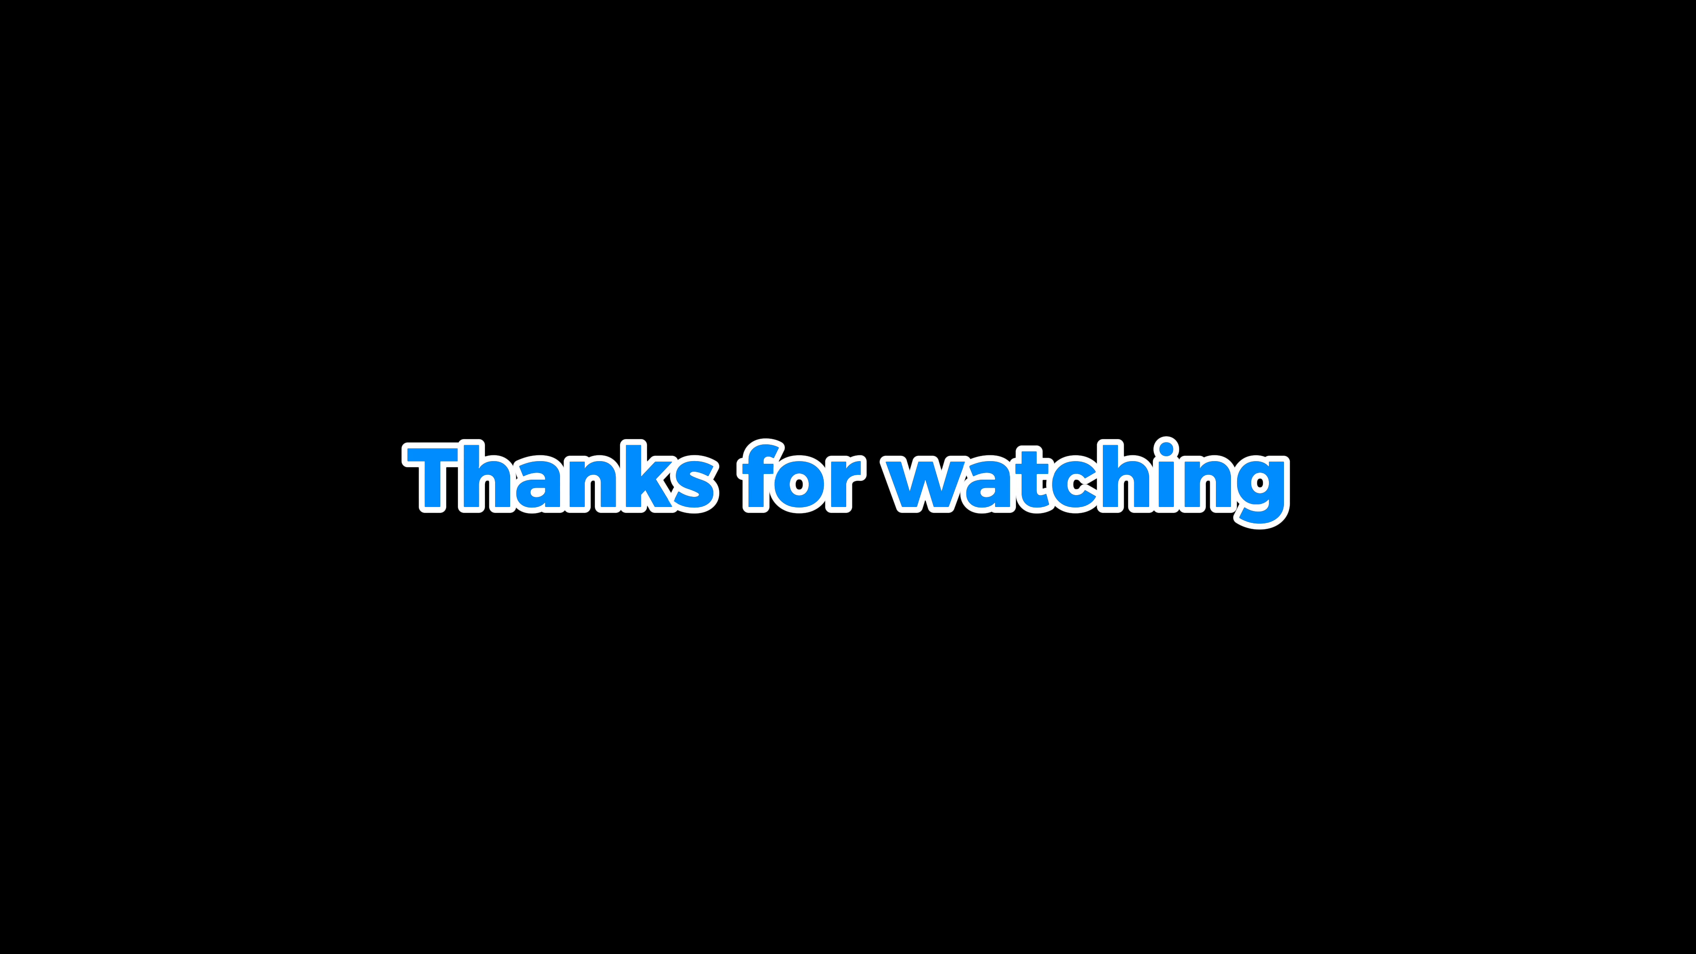